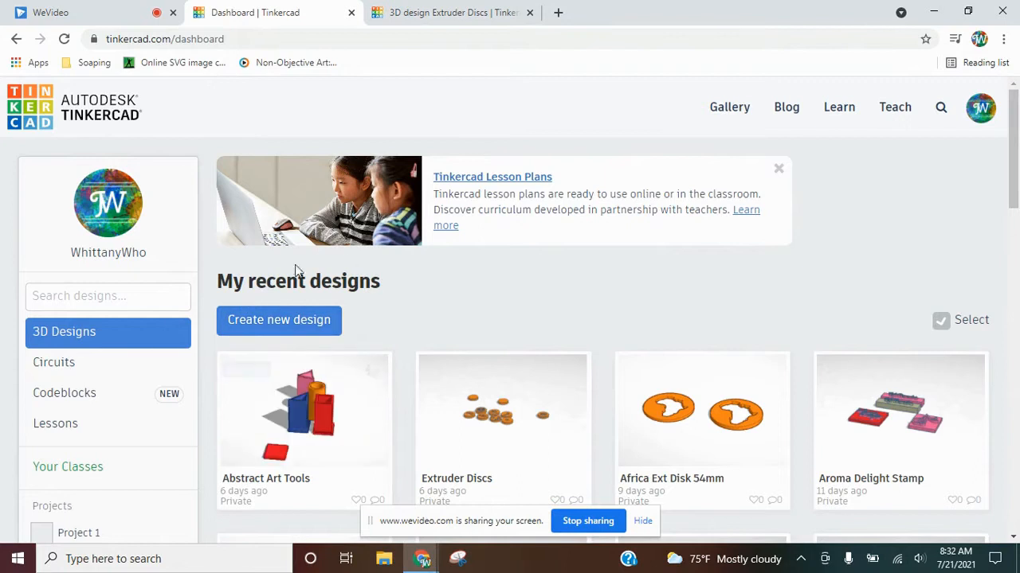
# Create a new 3D design and place a solid orange cylinder in the back-left area of the workplane
pyautogui.click(278, 328)
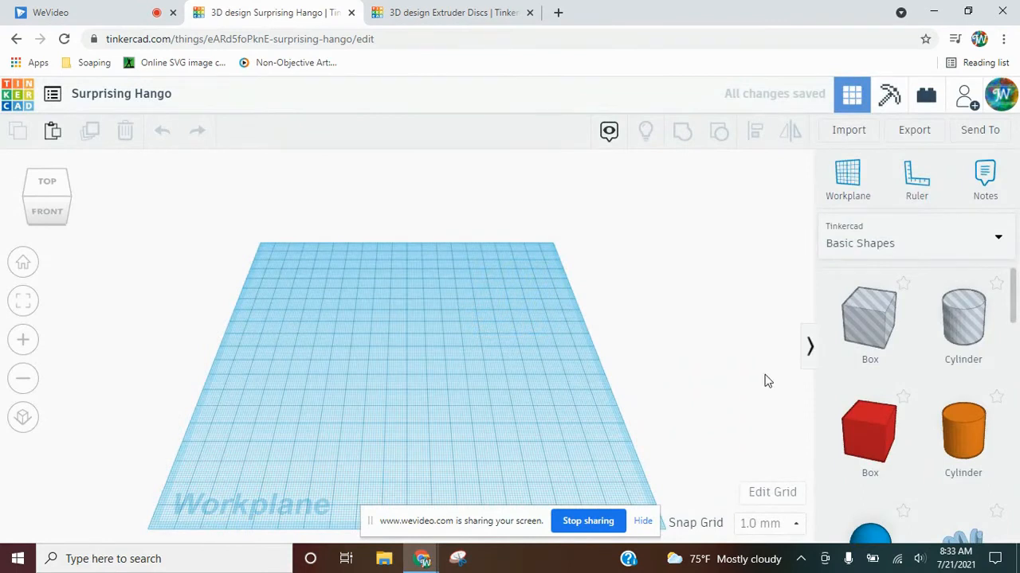
pyautogui.moveTo(966, 453); pyautogui.dragTo(300, 322)
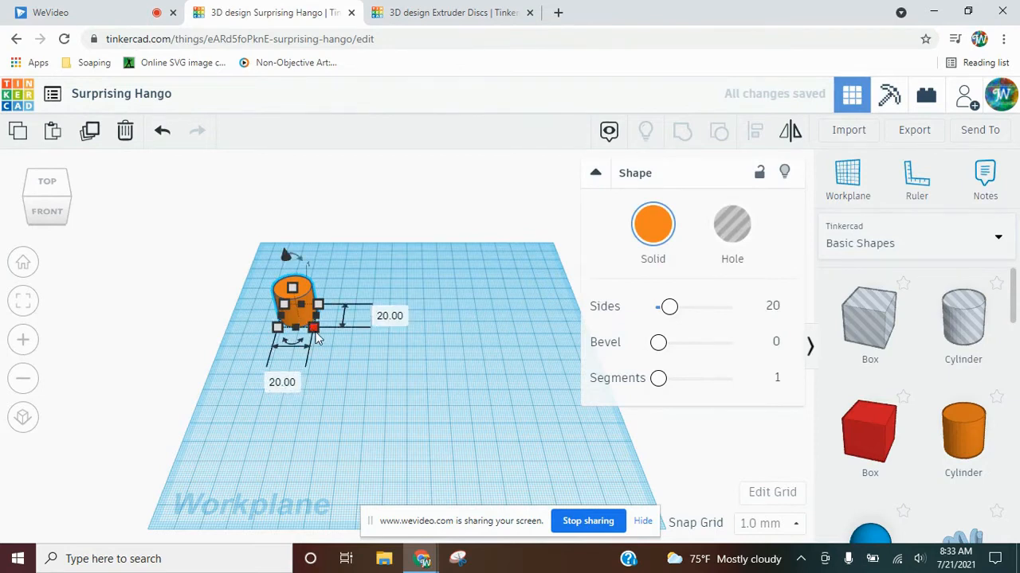
# Set the cylinder's width and length to 18 mm each
pyautogui.click(282, 382)
pyautogui.write('18')
pyautogui.click(390, 315)
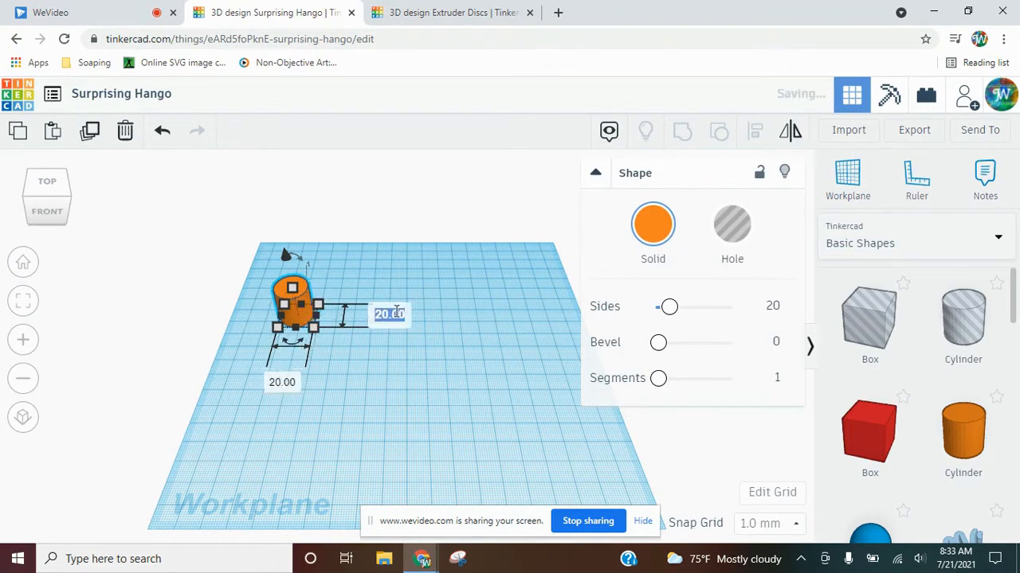
pyautogui.write('18')
pyautogui.press('Return')
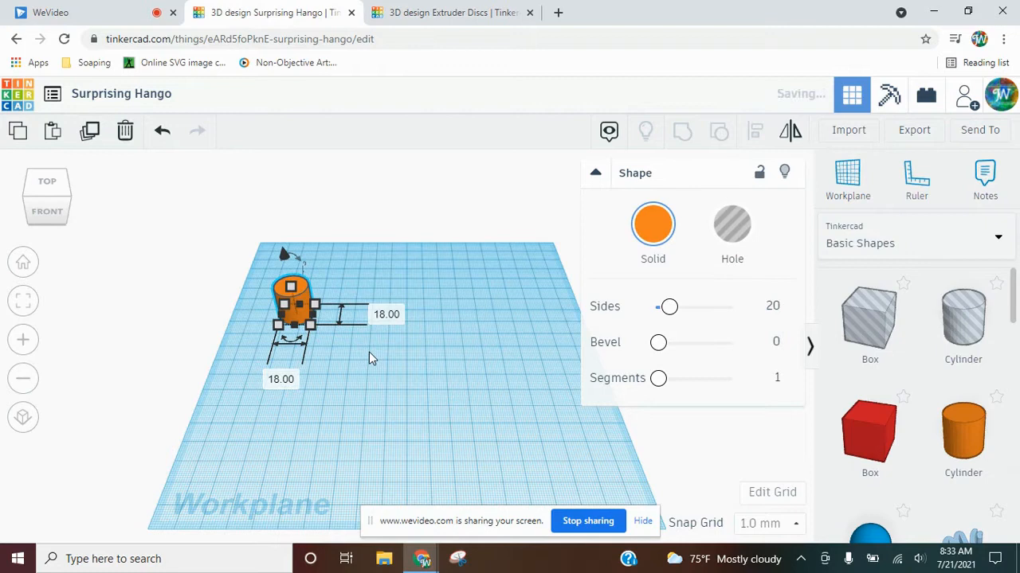
pyautogui.click(235, 322)
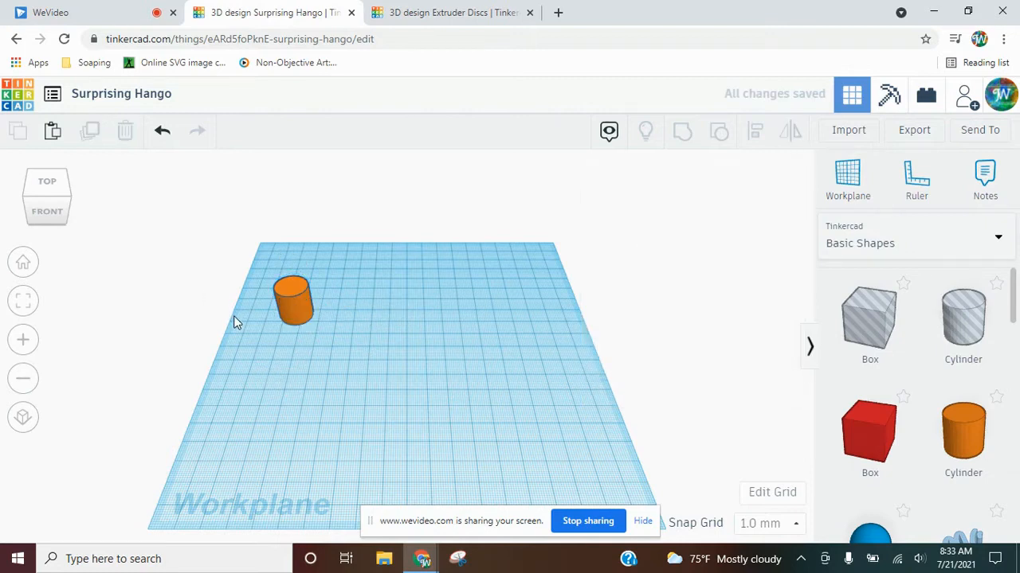
# Set the cylinder's height to 3 mm to flatten it into a disc
pyautogui.click(22, 341)
pyautogui.click(22, 341)
pyautogui.click(23, 341)
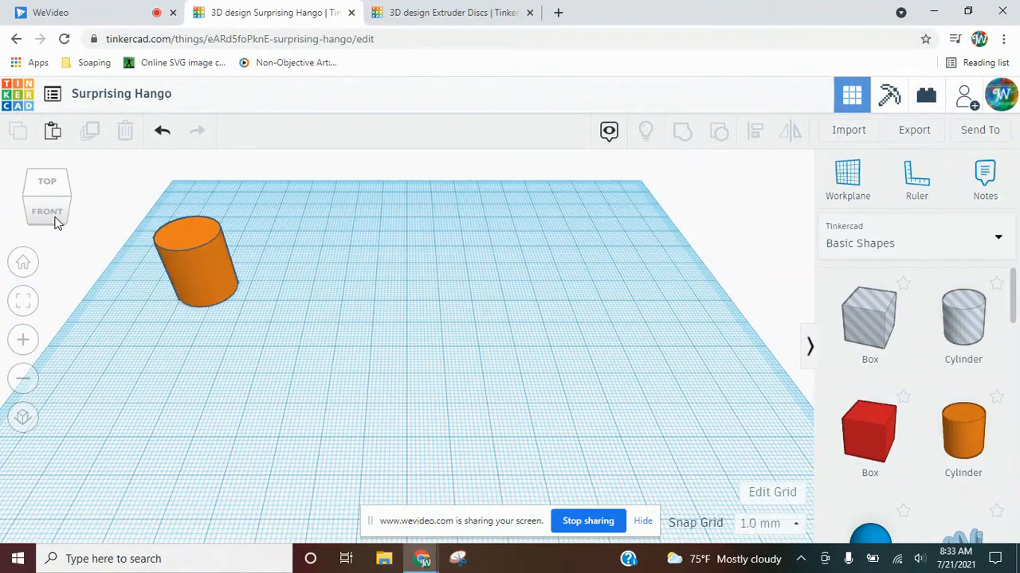
pyautogui.click(222, 276)
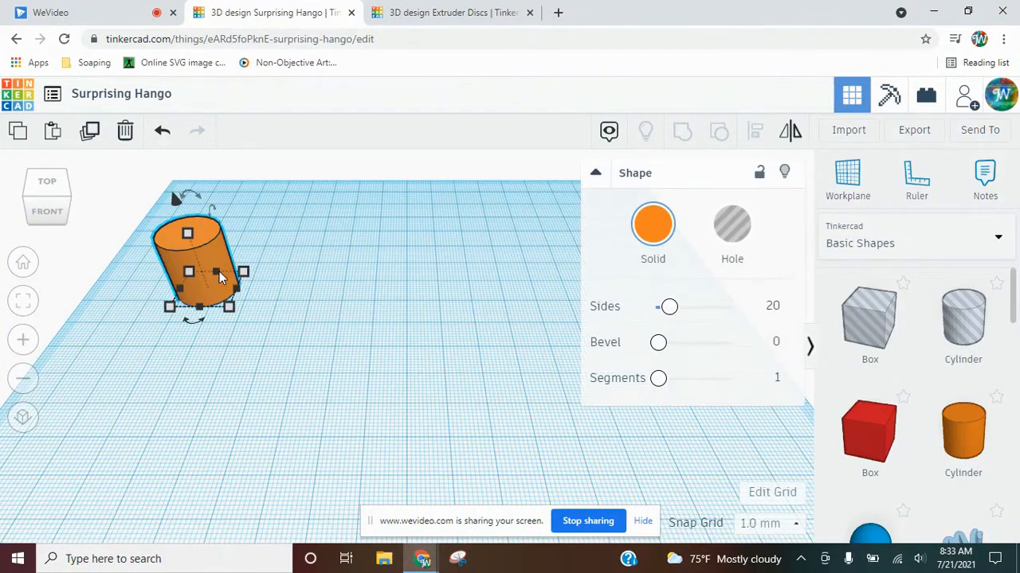
pyautogui.click(267, 267)
pyautogui.write('3')
pyautogui.press('Return')
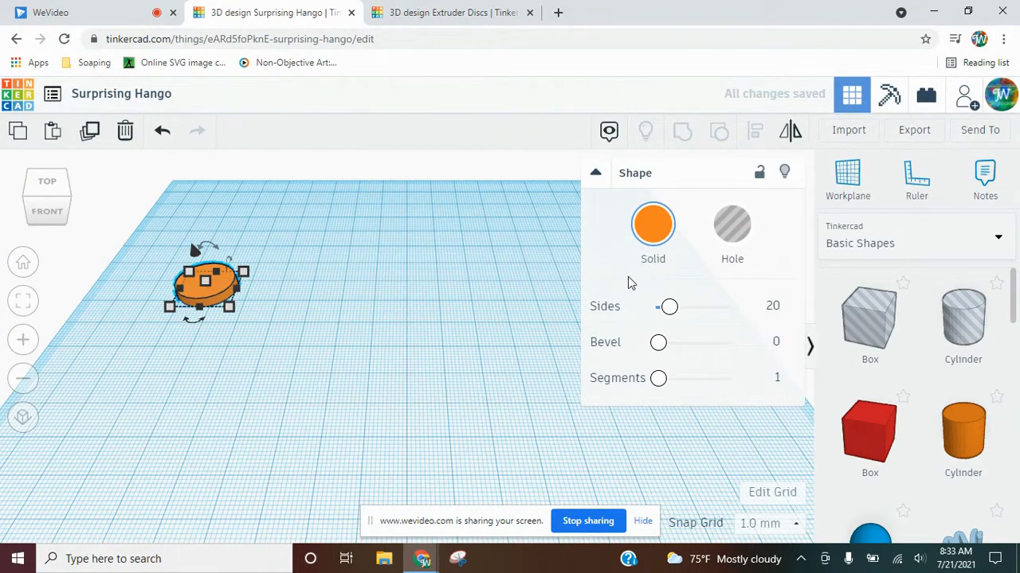
# Raise the disc's number of sides to 64 for a smooth round edge
pyautogui.click(666, 311)
pyautogui.moveTo(667, 311); pyautogui.dragTo(735, 309)
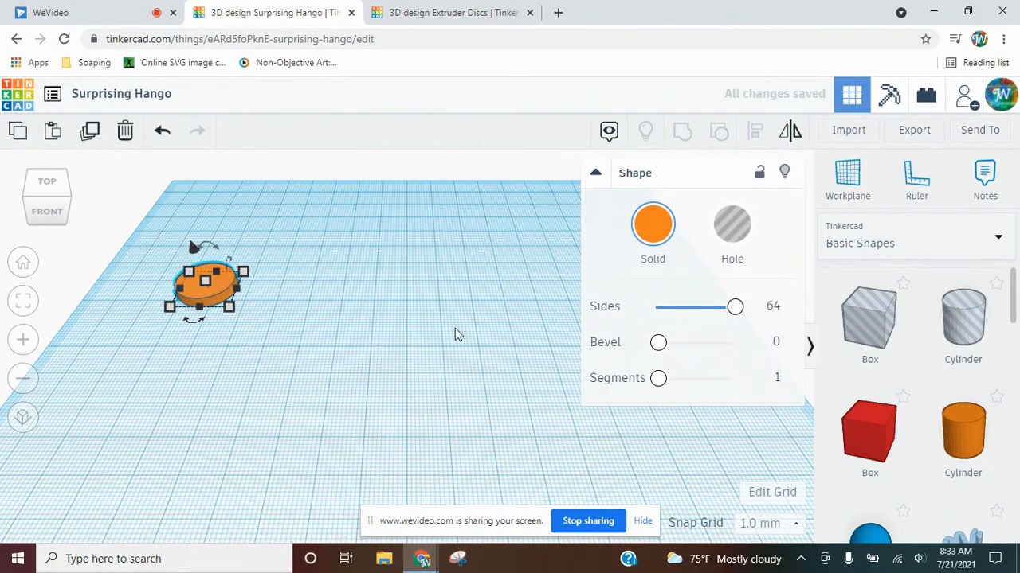
pyautogui.click(326, 351)
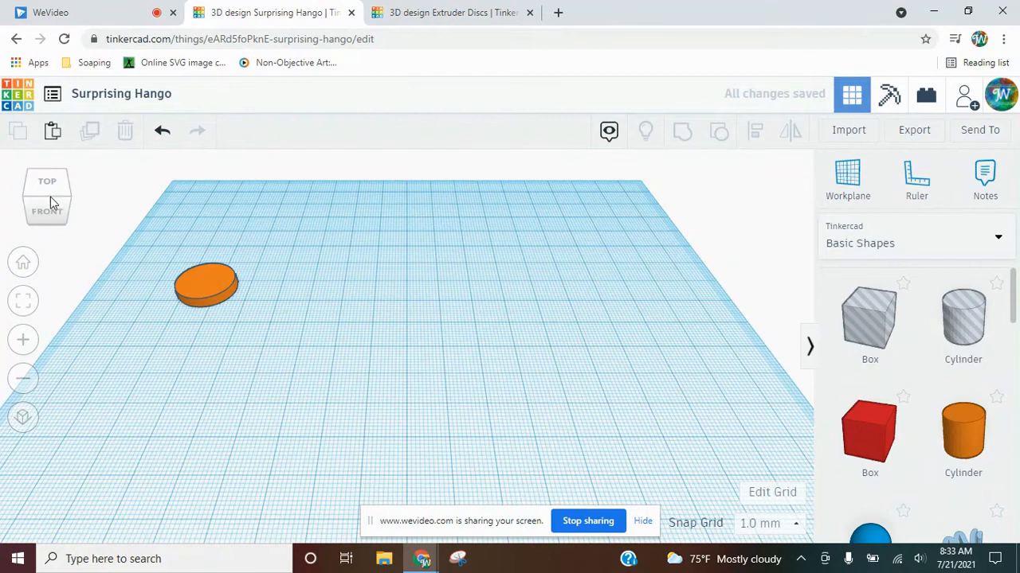
# Rename the design as Extruder Disc
pyautogui.moveTo(50, 198); pyautogui.dragTo(52, 198)
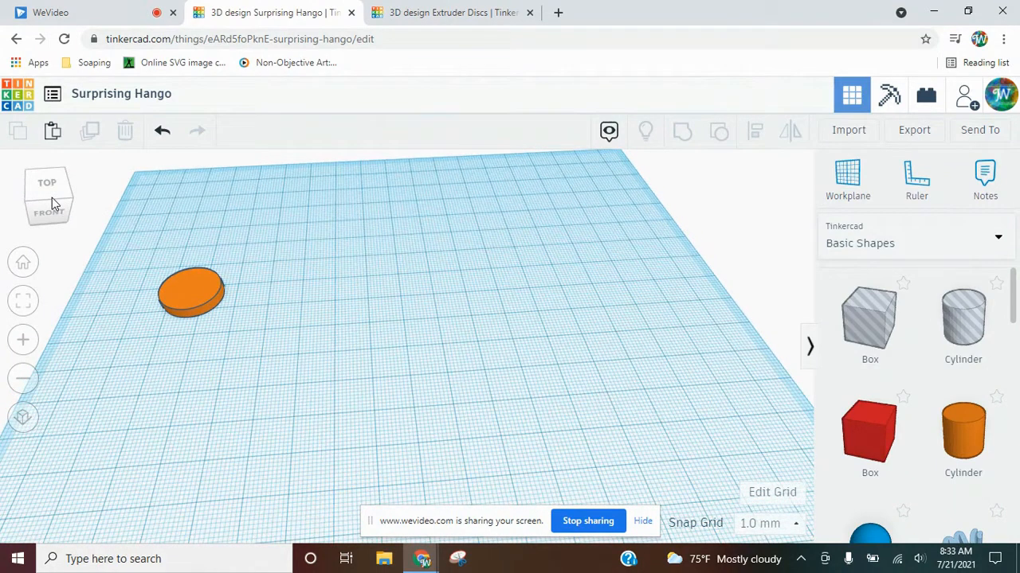
pyautogui.click(126, 96)
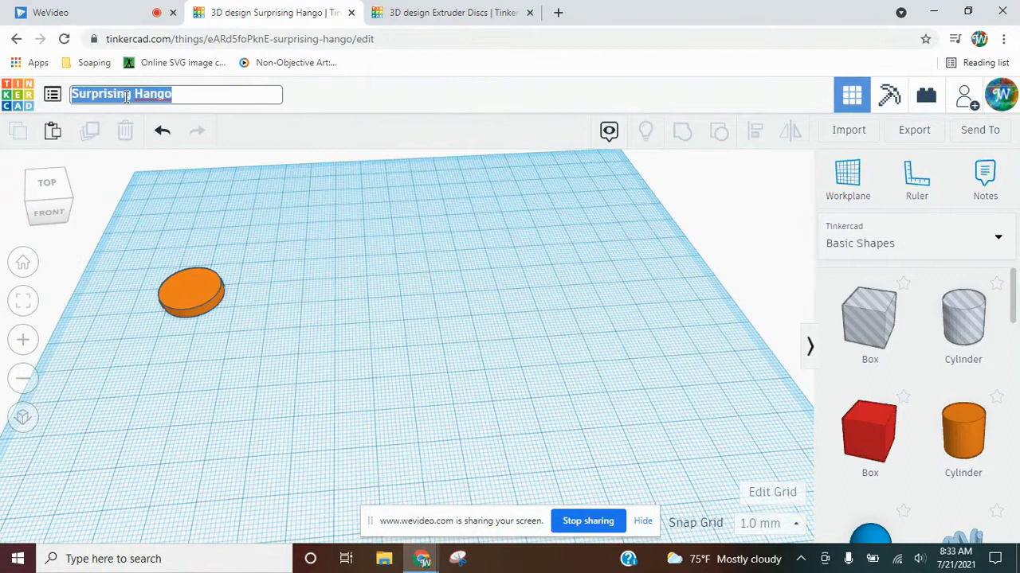
pyautogui.write('Extrud')
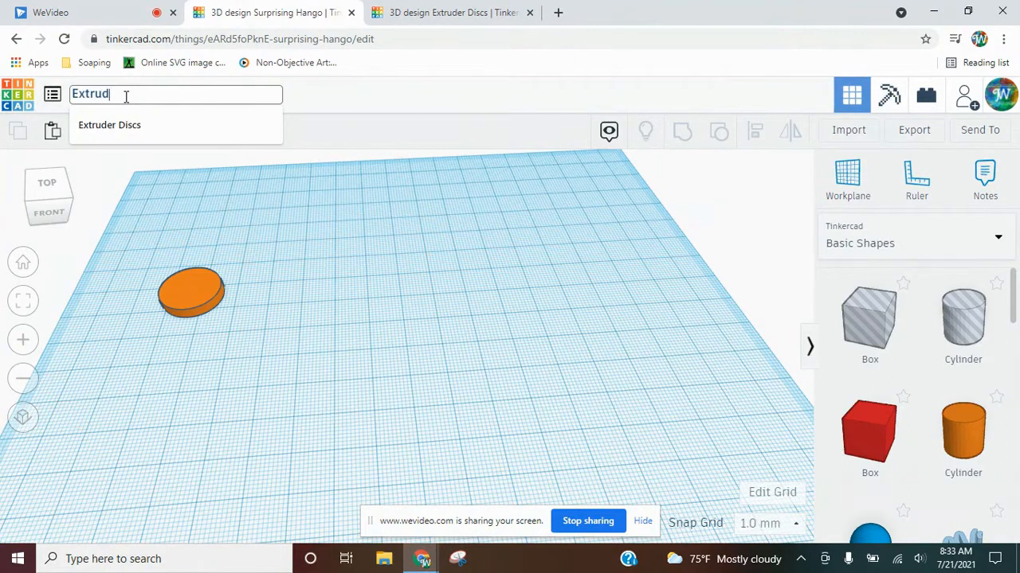
pyautogui.write('er Disc')
pyautogui.click(374, 283)
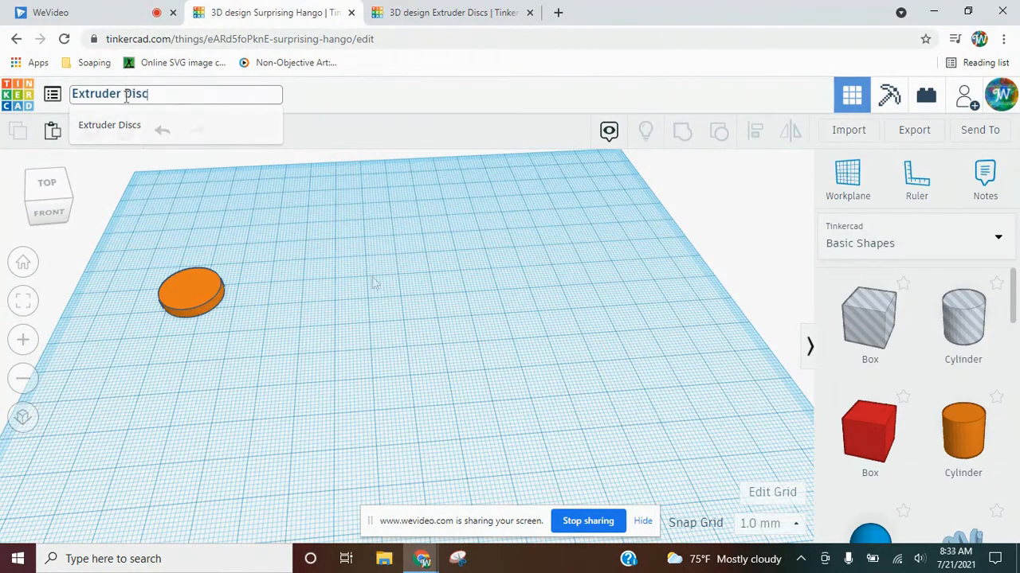
# Move the disc about 21 mm along X and -5 mm along Y, farther into the workplane
pyautogui.click(195, 296)
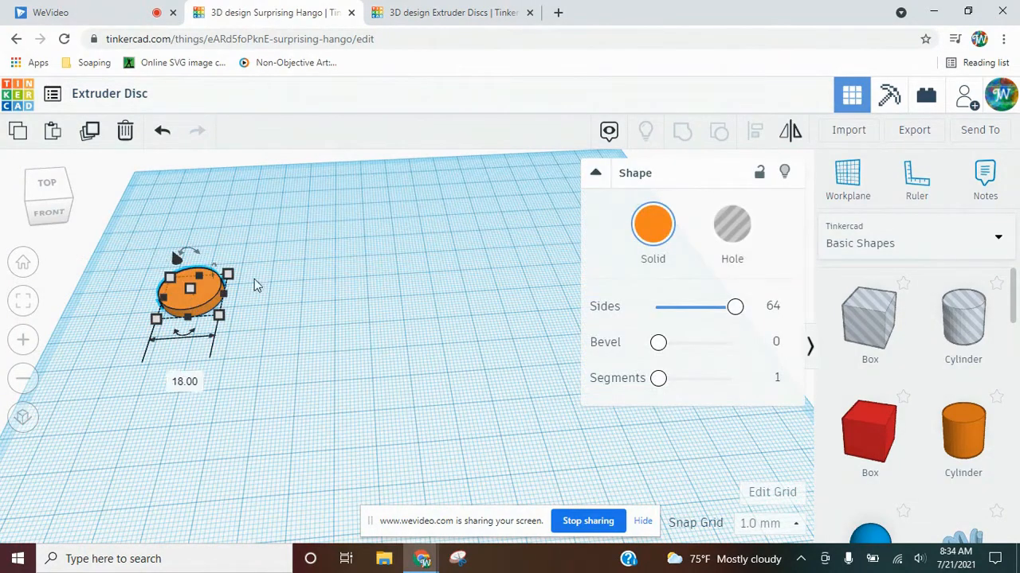
pyautogui.click(240, 250)
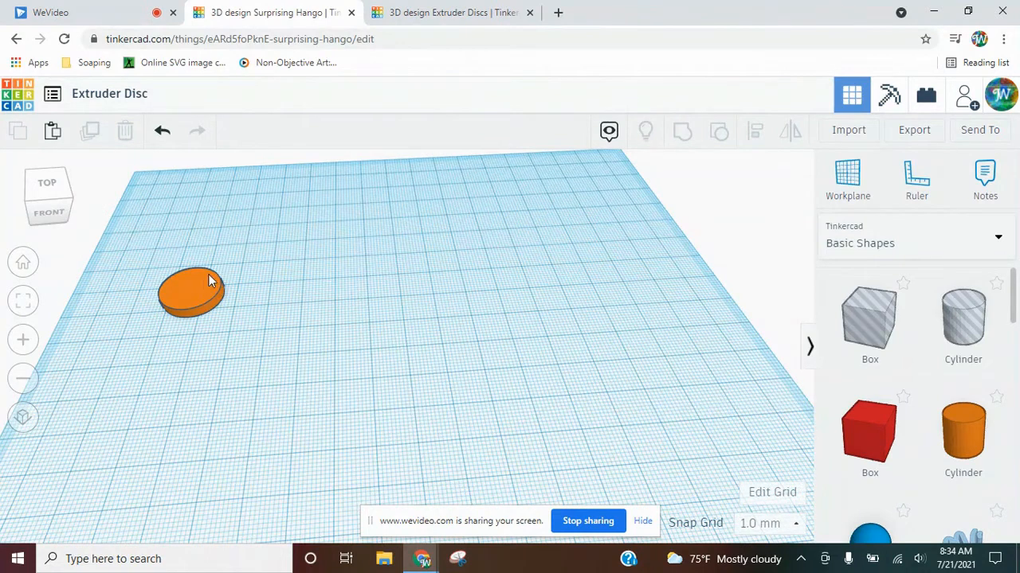
pyautogui.moveTo(192, 288); pyautogui.dragTo(263, 274)
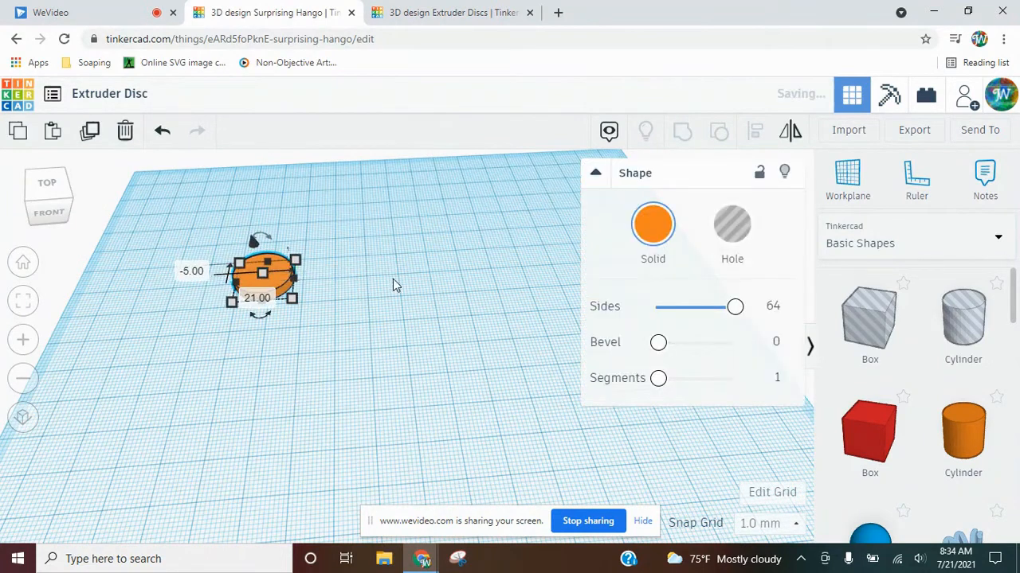
pyautogui.click(392, 285)
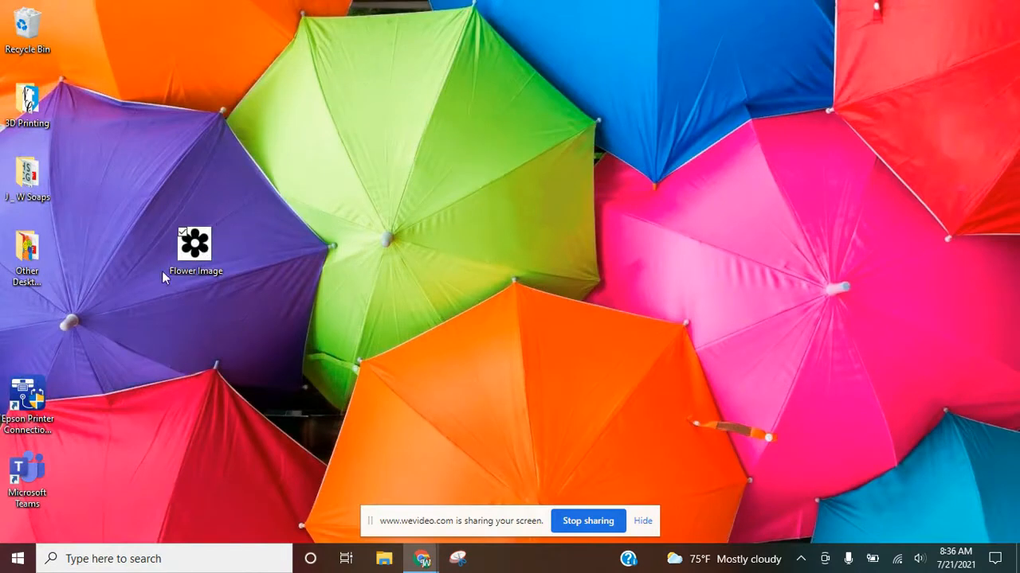
# Open the desktop file Flower Image in Paint and fill the flower's white centre circle with black
pyautogui.rightClick(203, 237)
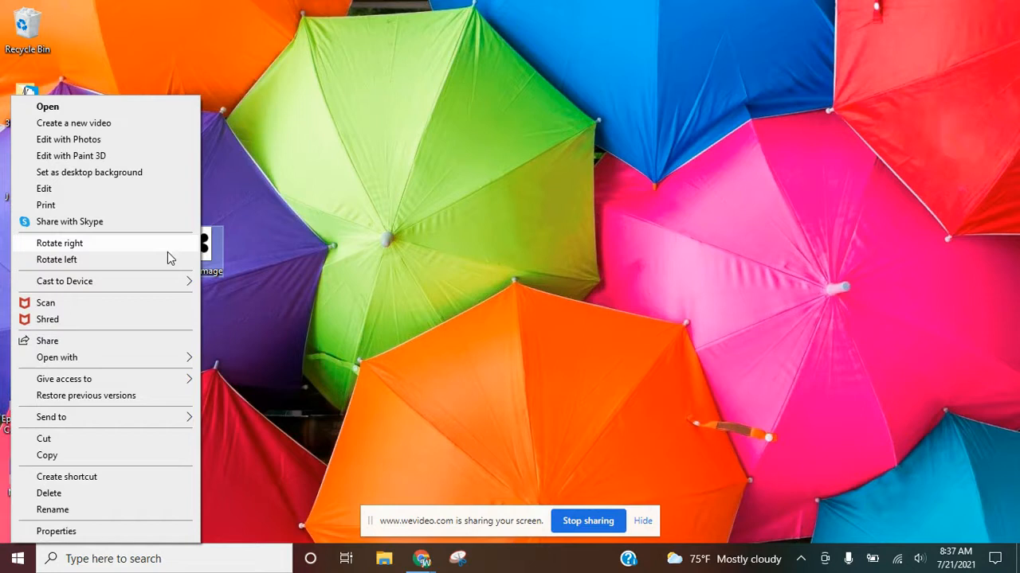
pyautogui.moveTo(183, 357)
pyautogui.click(227, 359)
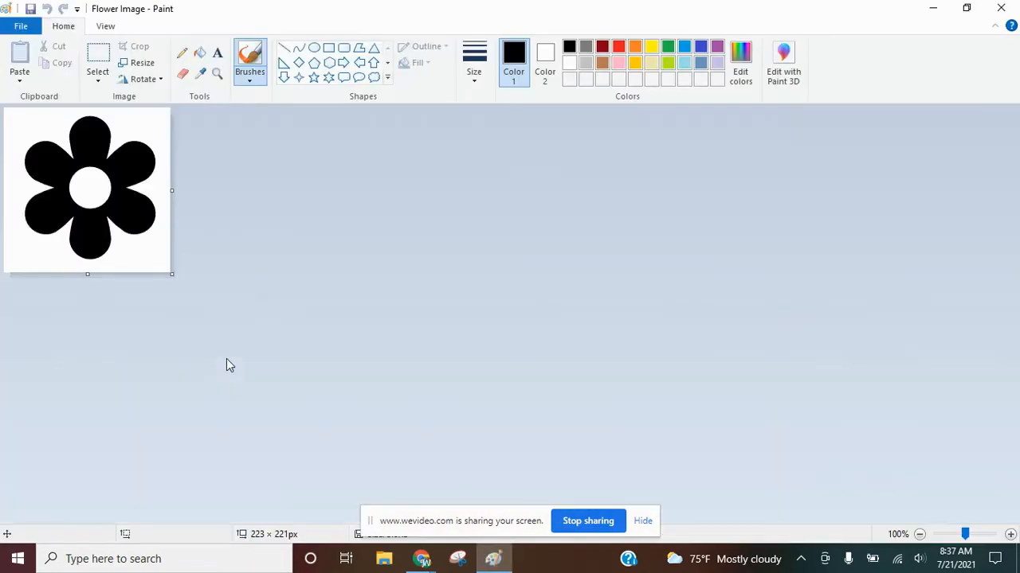
pyautogui.click(198, 53)
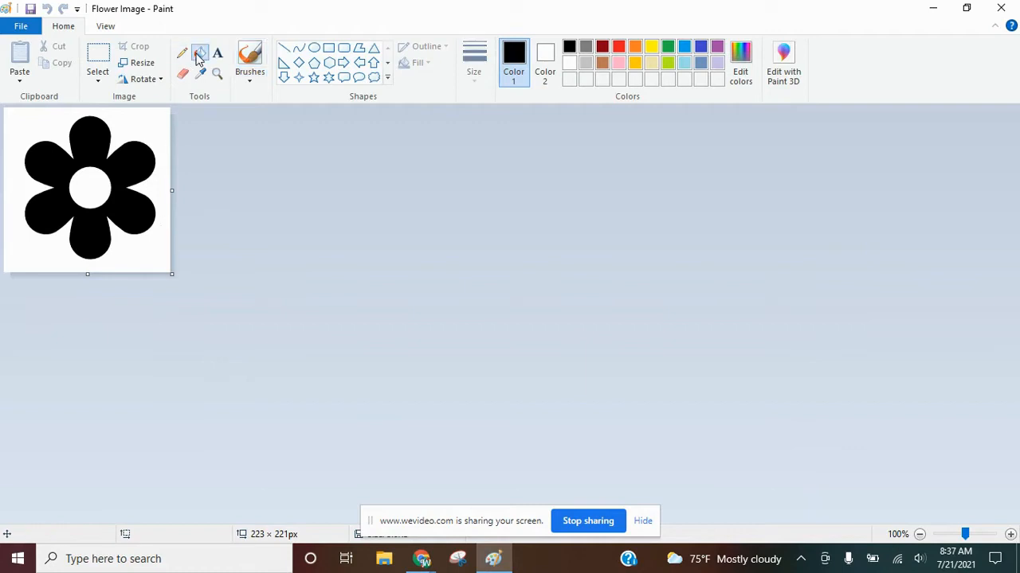
pyautogui.click(106, 183)
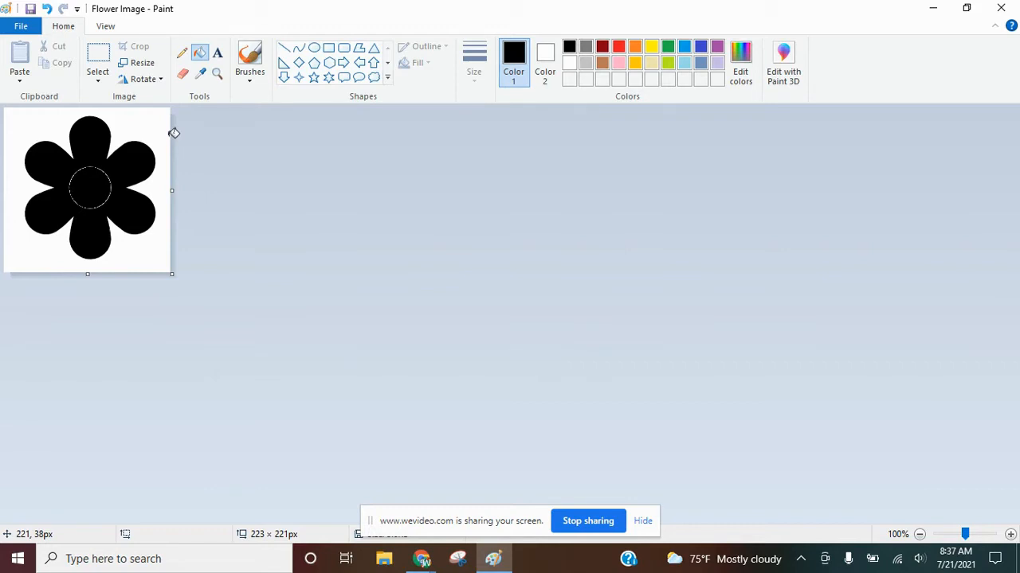
# Cover the flower's centre with a solid-filled rectangle of about 72 x 60 px and fill its white interior with black
pyautogui.click(329, 49)
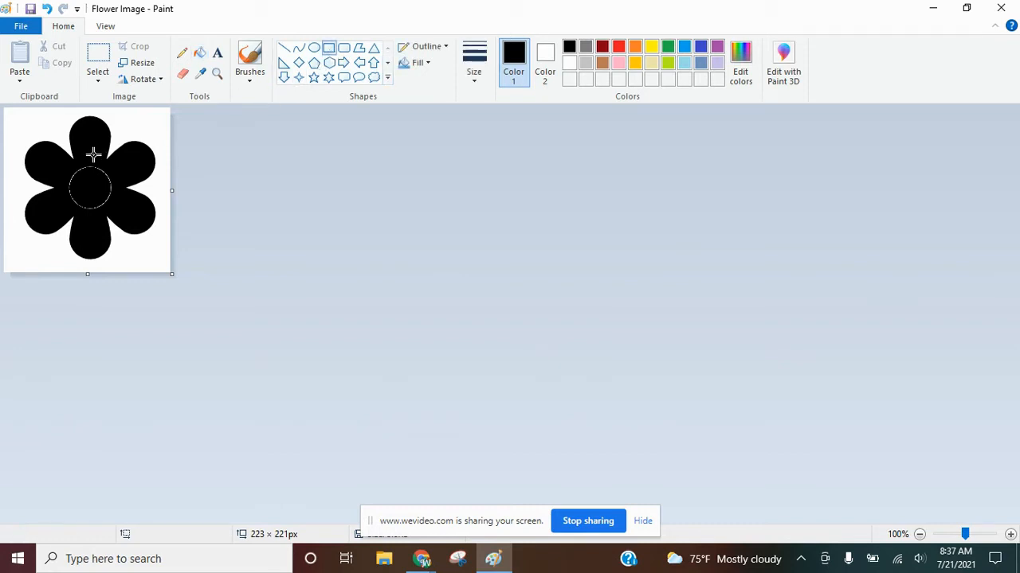
pyautogui.moveTo(65, 164); pyautogui.dragTo(118, 209)
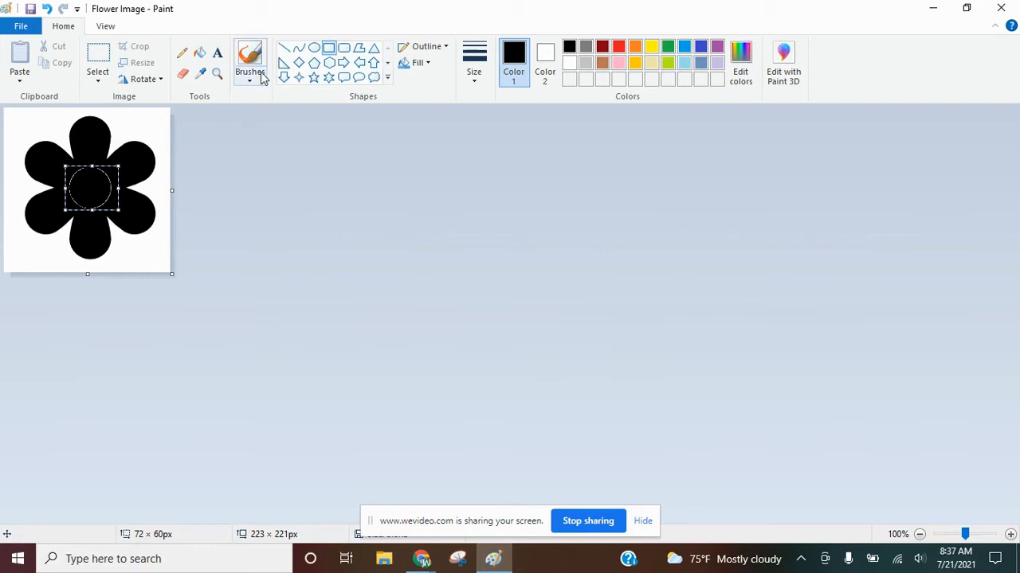
pyautogui.click(420, 62)
pyautogui.click(404, 101)
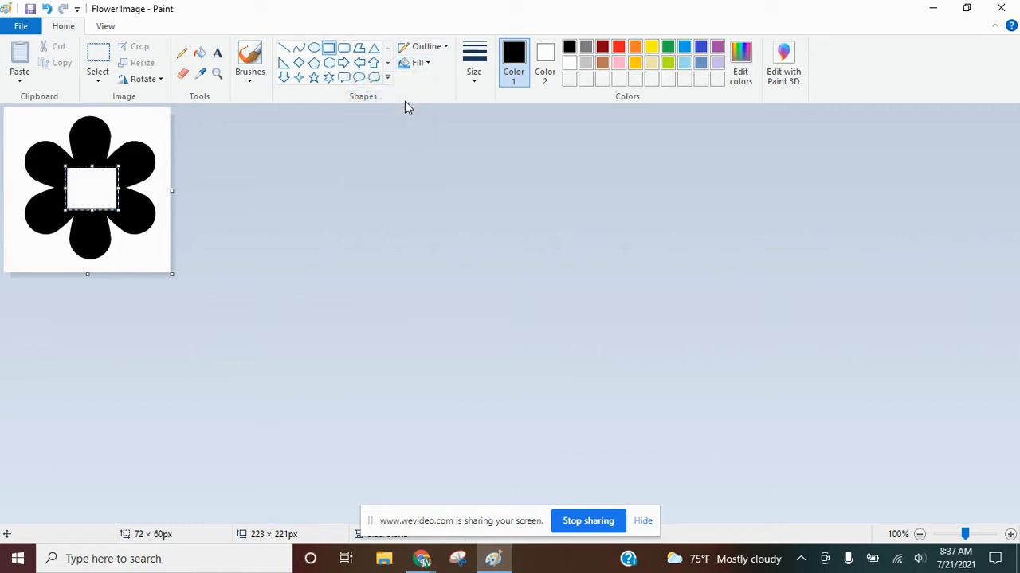
pyautogui.click(199, 53)
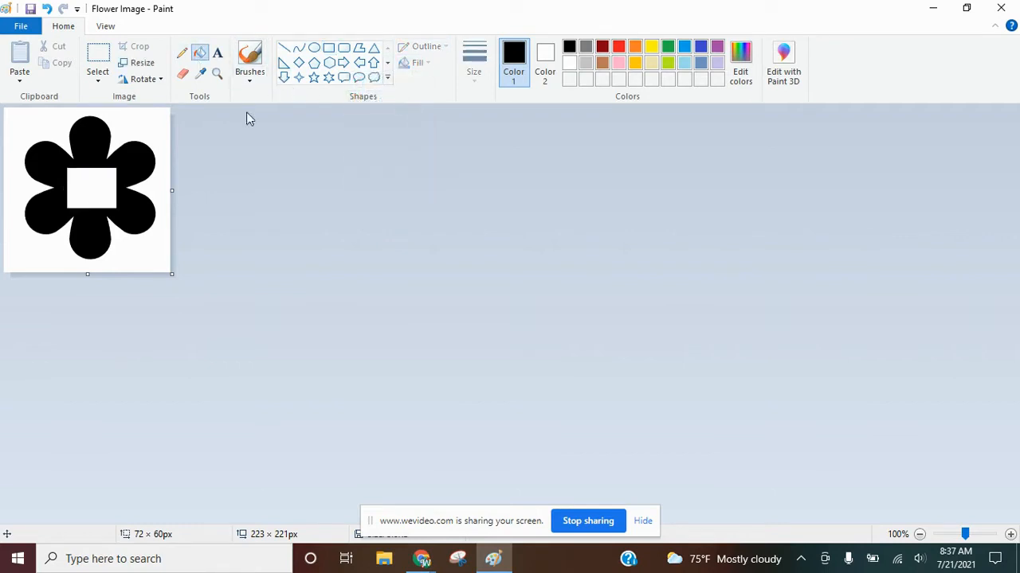
pyautogui.click(98, 191)
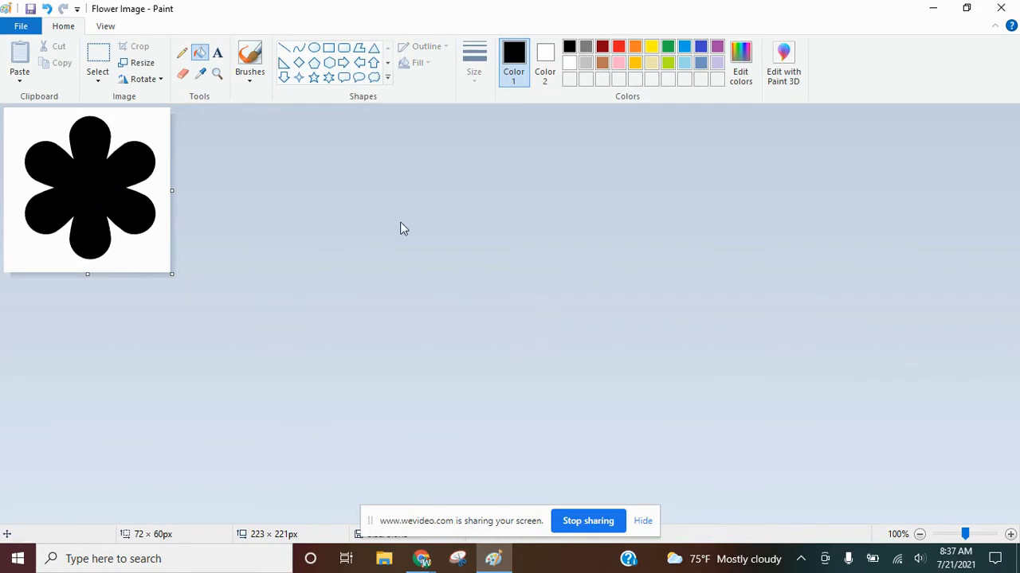
# Examine the file types available for saving the flower image in another format
pyautogui.click(21, 26)
pyautogui.moveTo(130, 155)
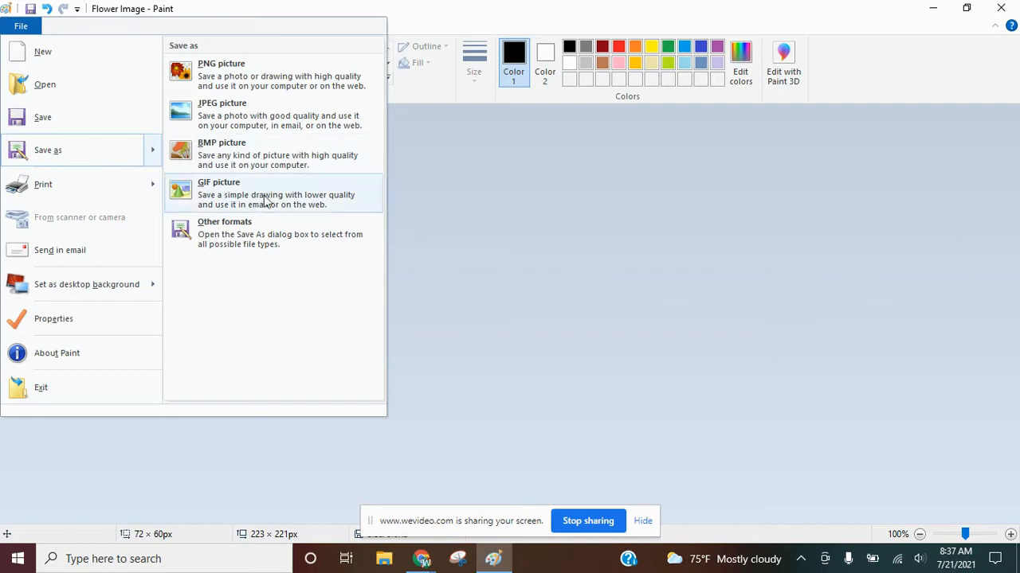
pyautogui.click(252, 231)
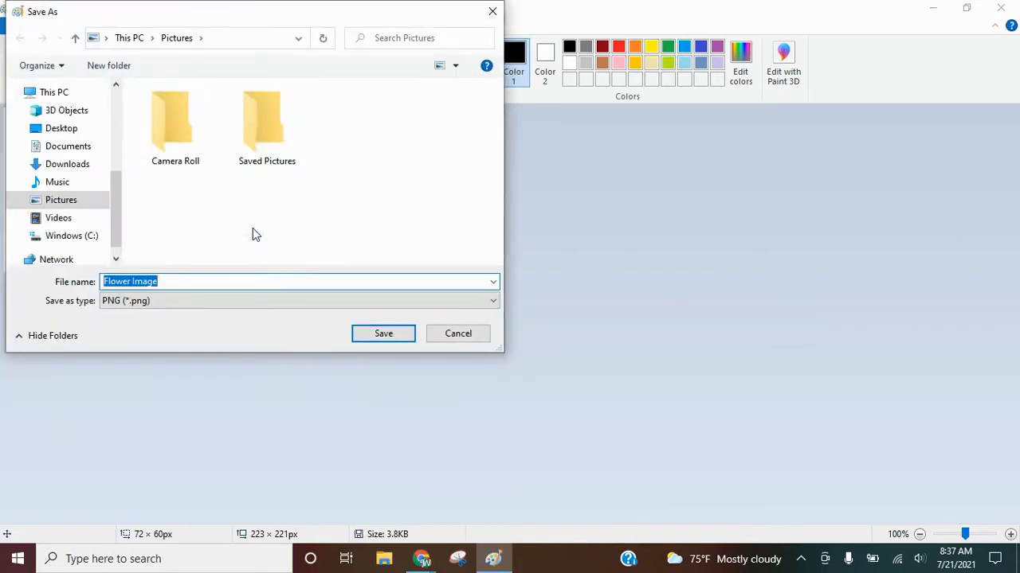
pyautogui.click(224, 306)
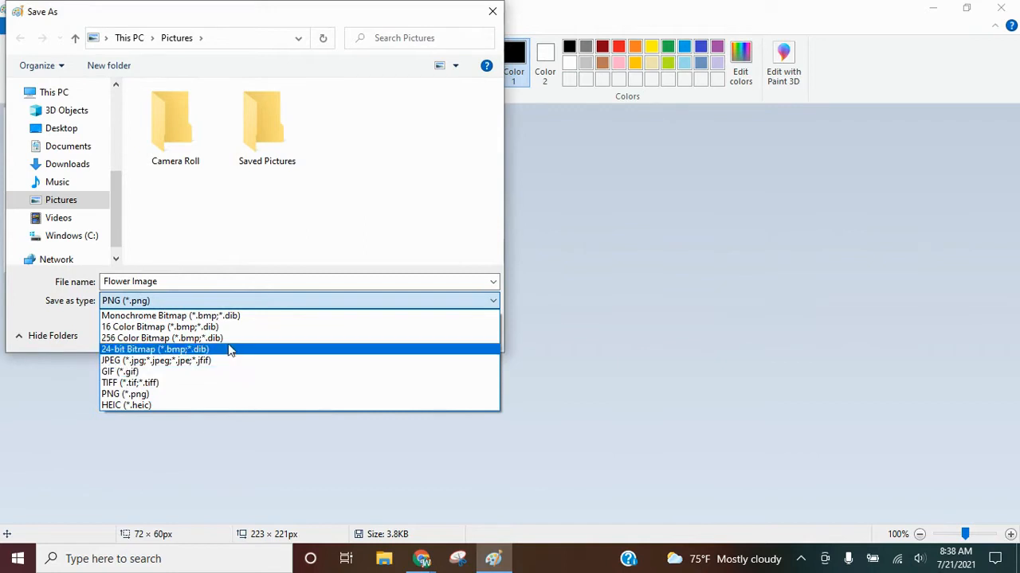
pyautogui.click(235, 443)
pyautogui.click(478, 335)
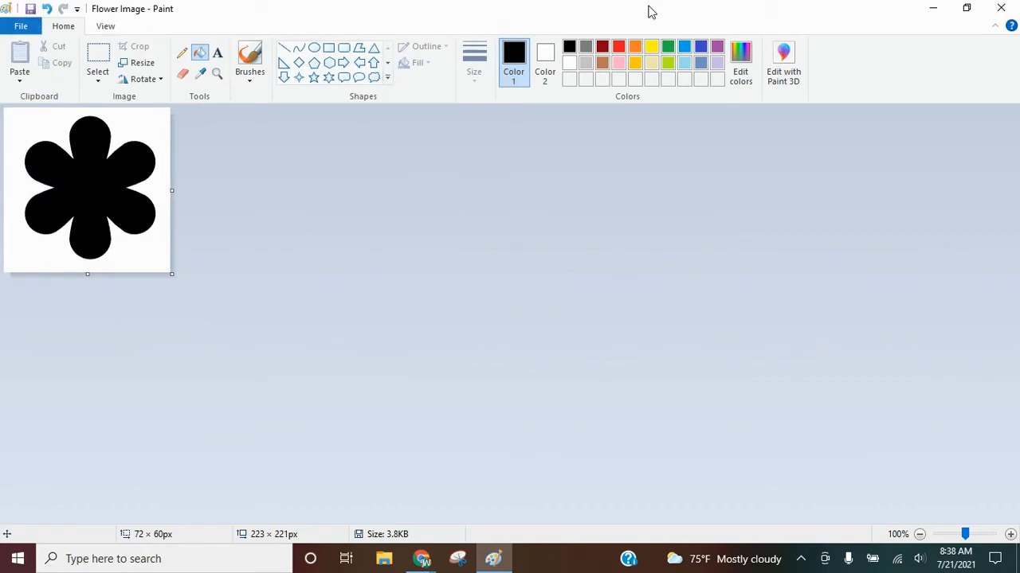
# Close Paint with the edited flower image saved and switch back to the Extruder Disc design in Tinkercad
pyautogui.click(1001, 7)
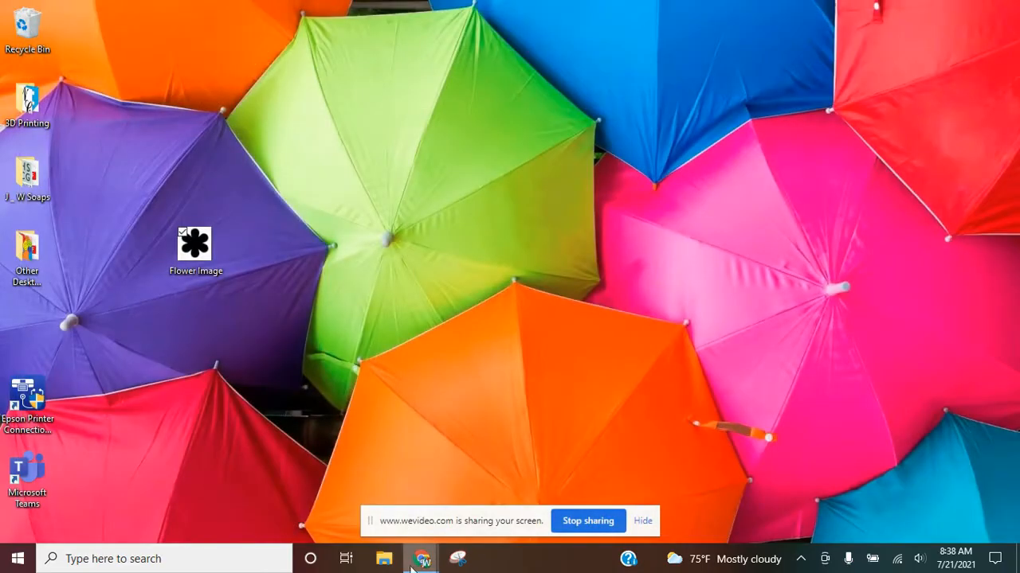
pyautogui.moveTo(435, 567)
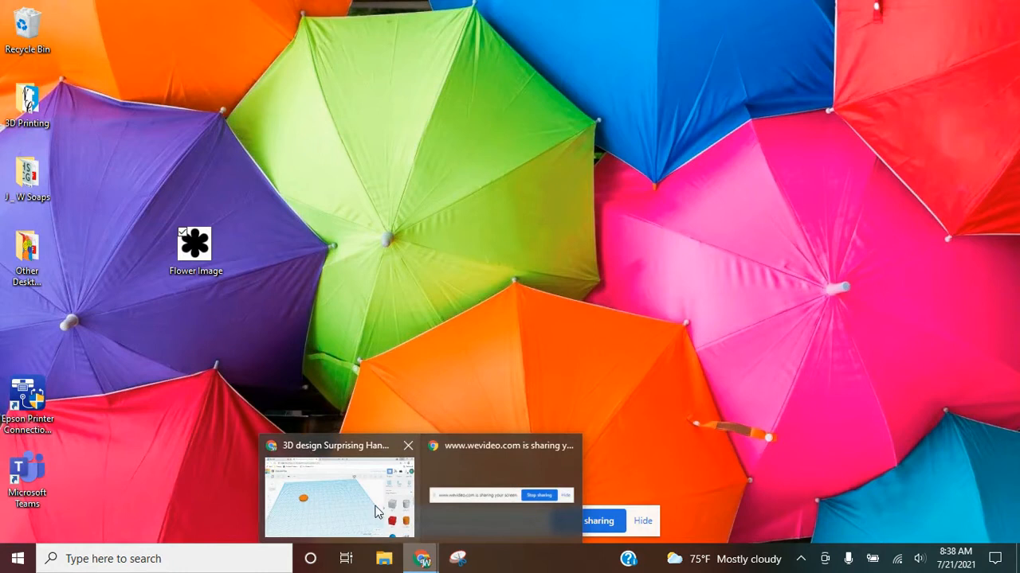
pyautogui.click(375, 510)
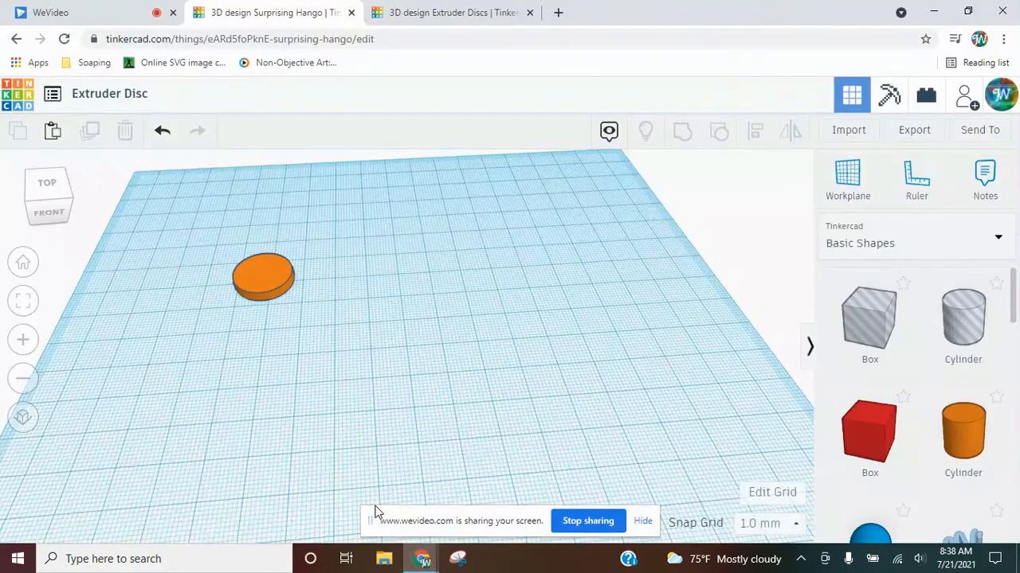
# Close the browser tab holding the separate Extruder Discs design
pyautogui.click(529, 13)
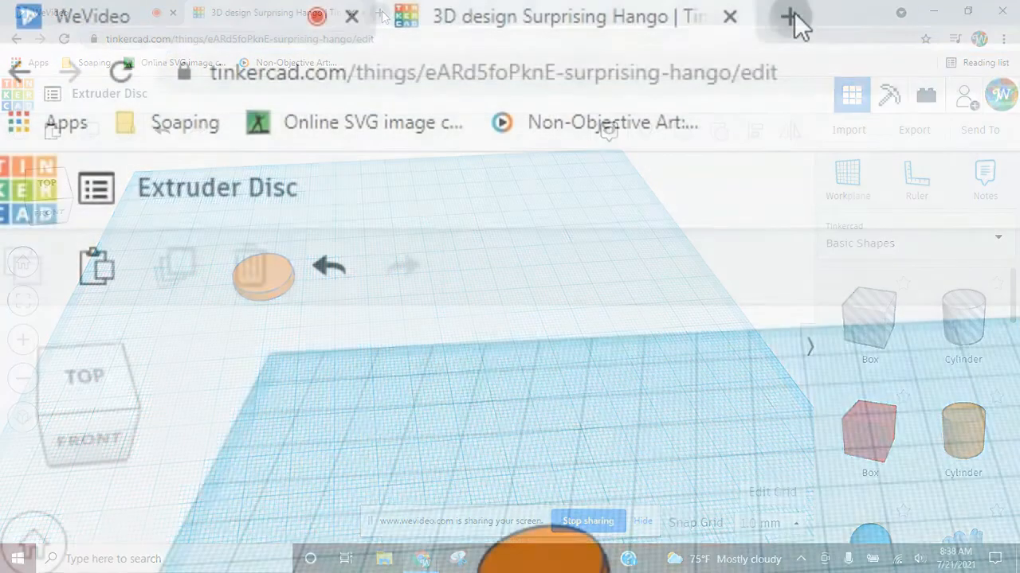
# Open the Online-Convert website in a new browser tab and go to its image-to-SVG converter
pyautogui.click(377, 12)
pyautogui.click(287, 126)
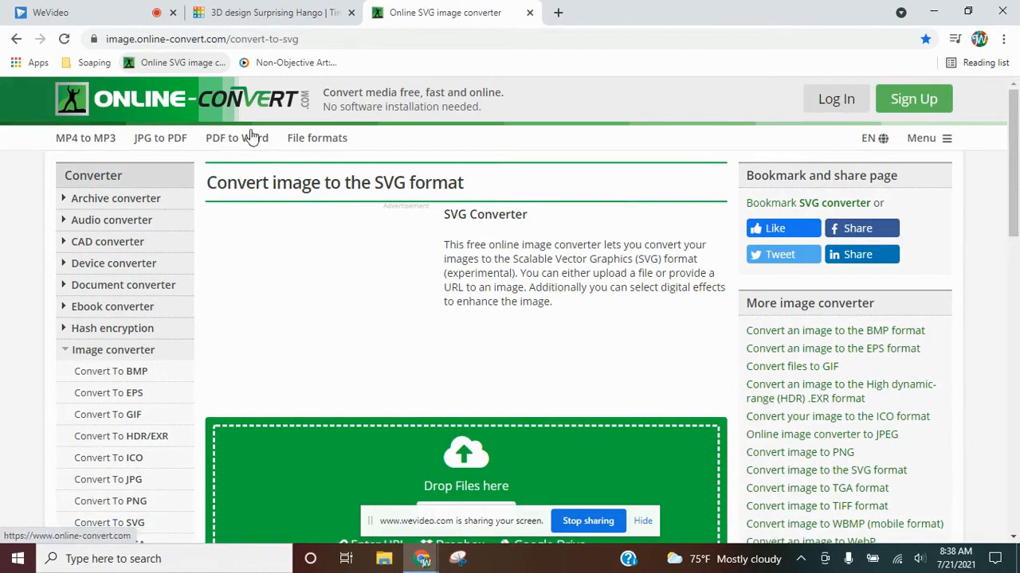
pyautogui.scroll(-1, 353, 225)
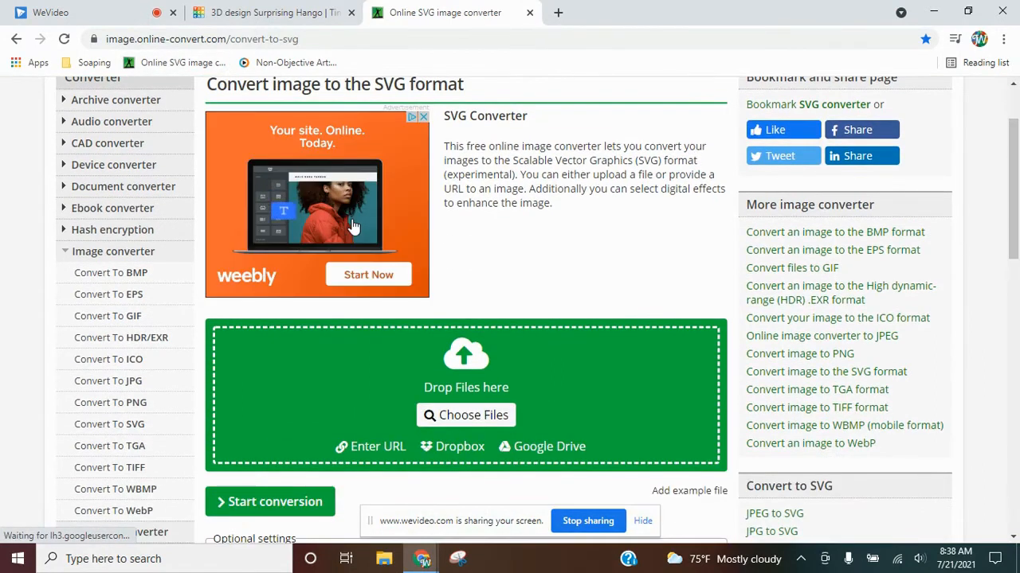
pyautogui.scroll(-2, 353, 226)
pyautogui.scroll(-2, 353, 226)
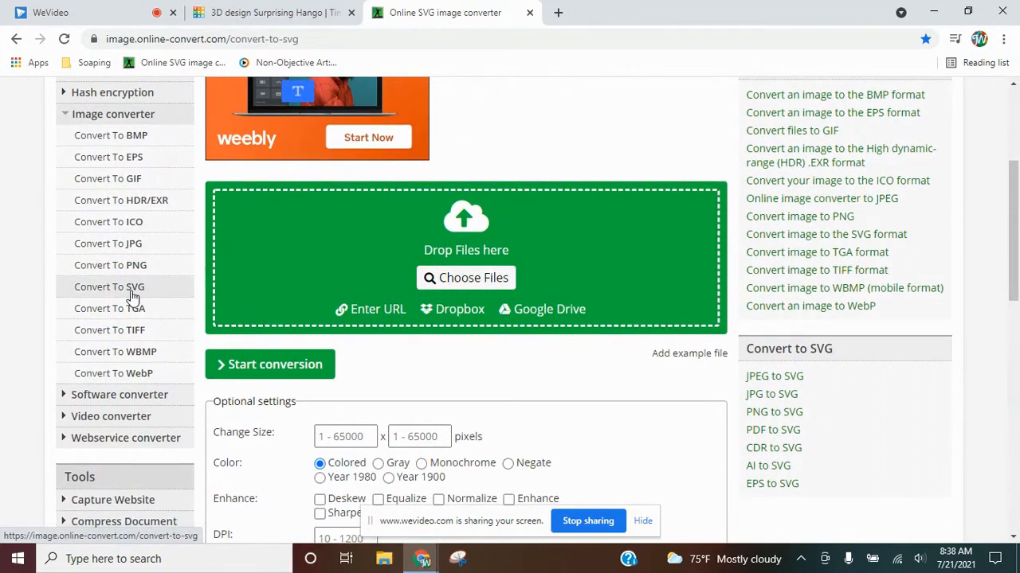
pyautogui.click(132, 293)
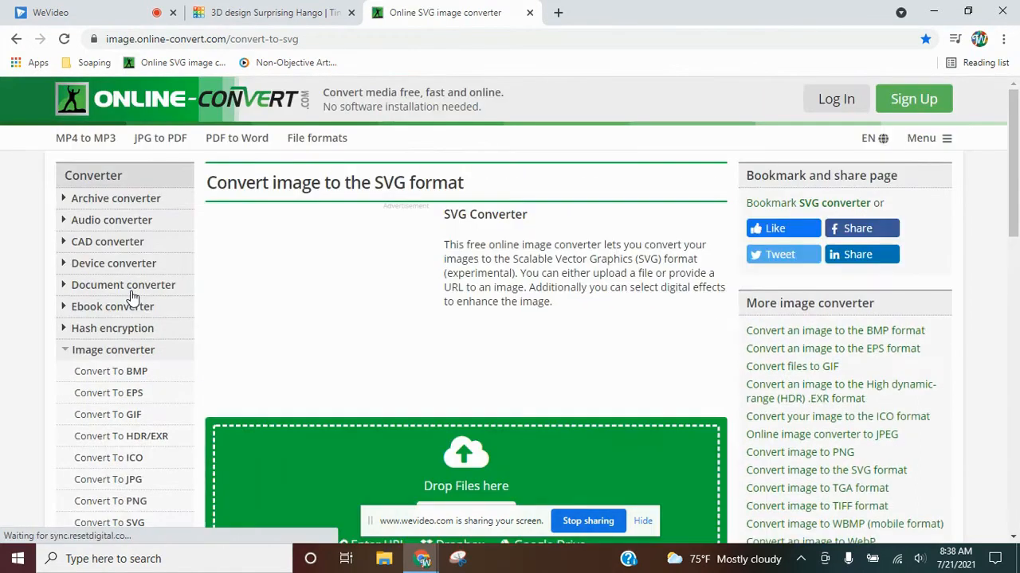
# Upload Flower Image.PNG from the Desktop folder and convert it to an SVG file
pyautogui.scroll(-3, 422, 333)
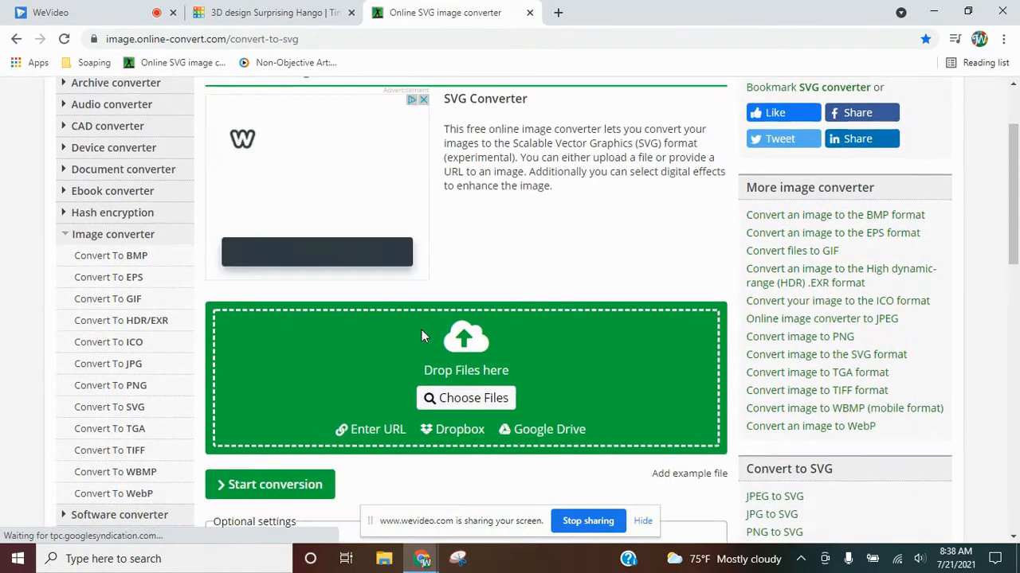
pyautogui.scroll(-2, 446, 333)
pyautogui.click(458, 328)
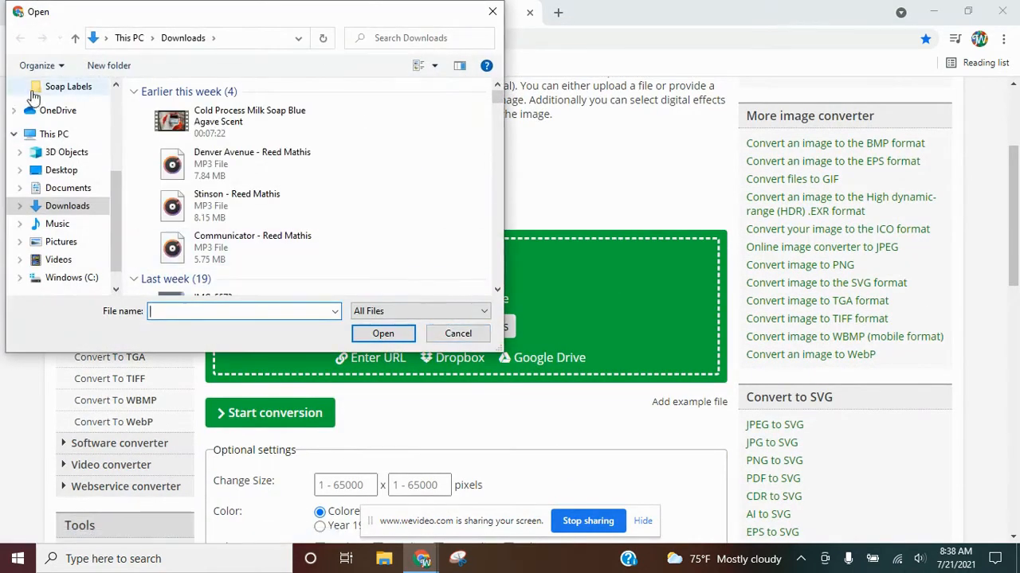
pyautogui.click(60, 172)
pyautogui.doubleClick(437, 135)
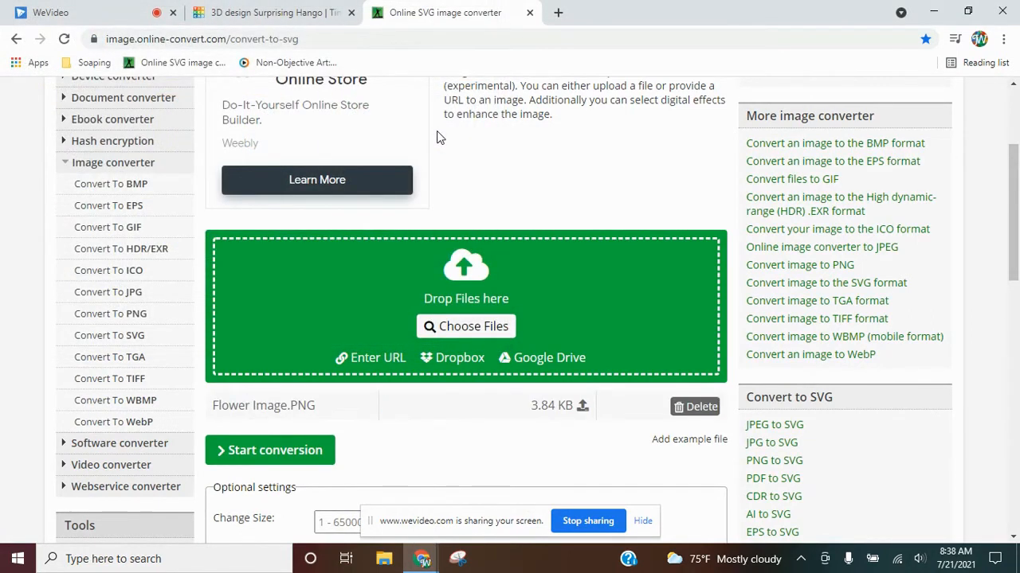
pyautogui.click(299, 451)
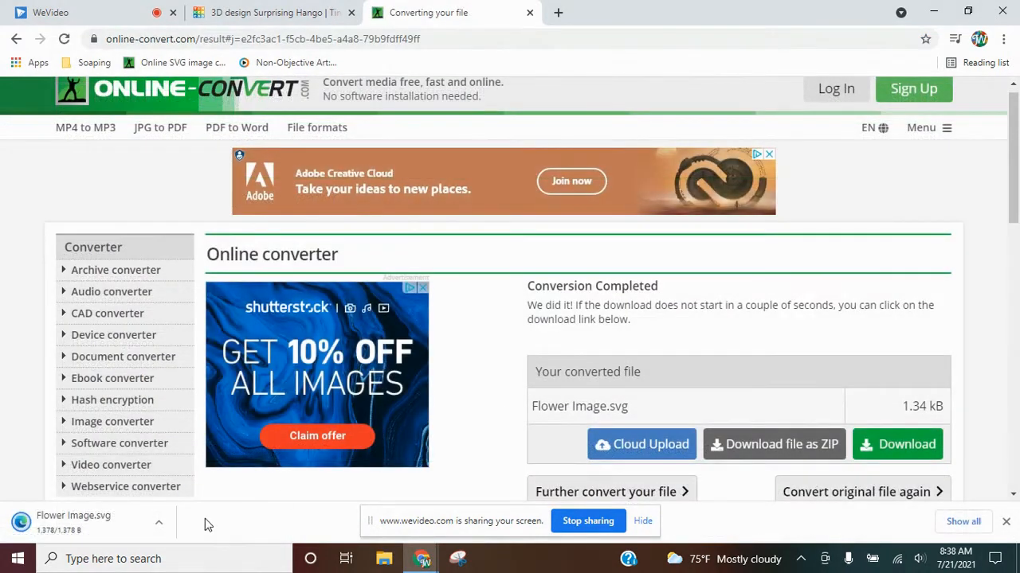
# Return to the Extruder Disc design in Tinkercad and import Flower Image.svg from Downloads at 100% scale, centred on the artboard
pyautogui.click(261, 18)
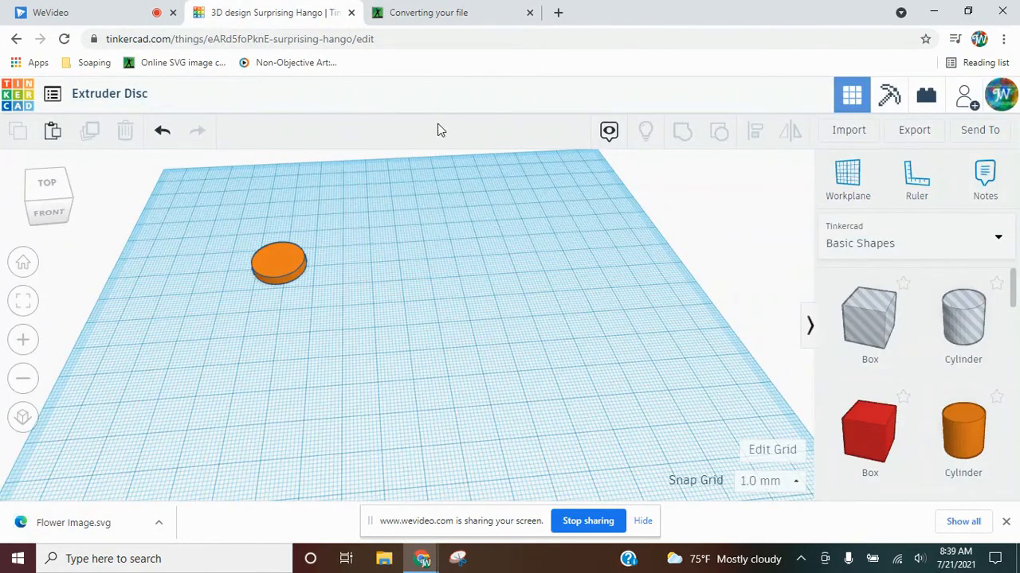
pyautogui.click(850, 140)
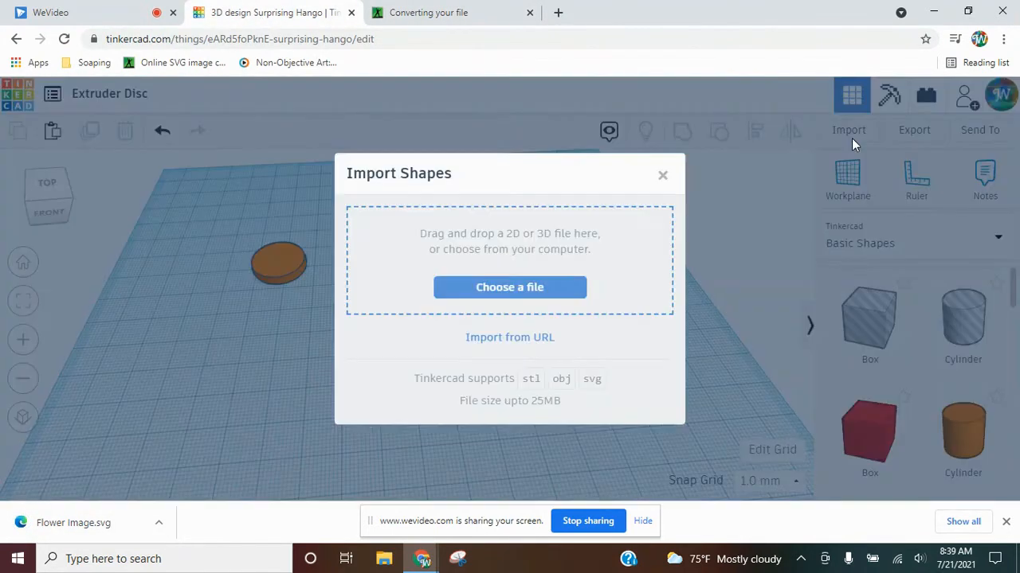
pyautogui.click(526, 297)
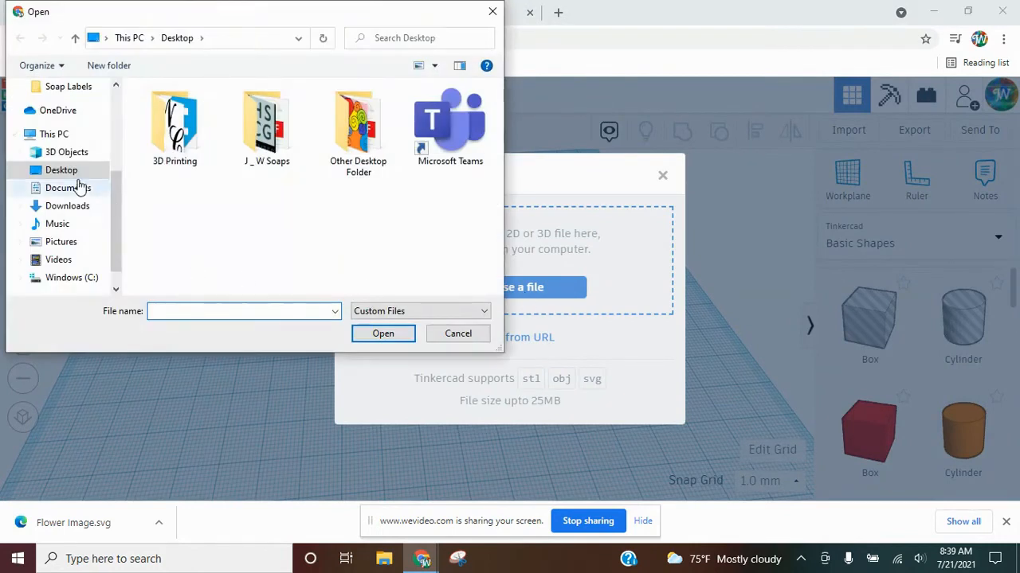
pyautogui.click(67, 209)
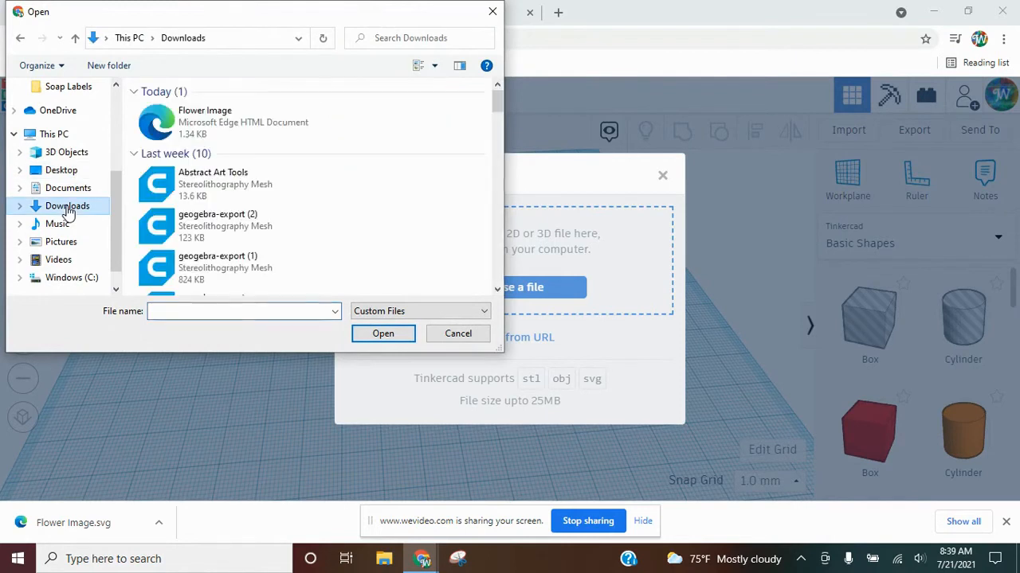
pyautogui.doubleClick(204, 123)
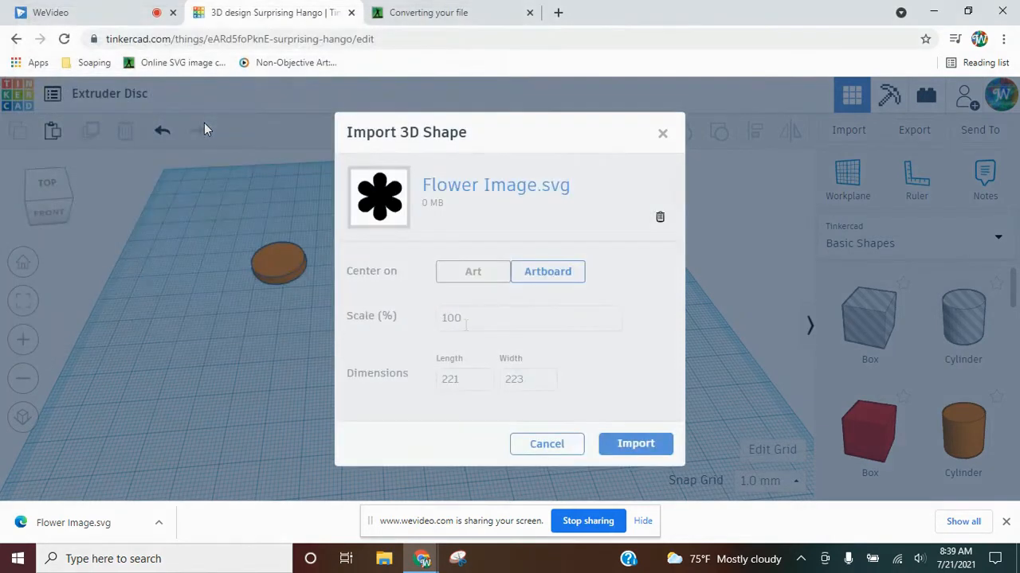
pyautogui.click(634, 444)
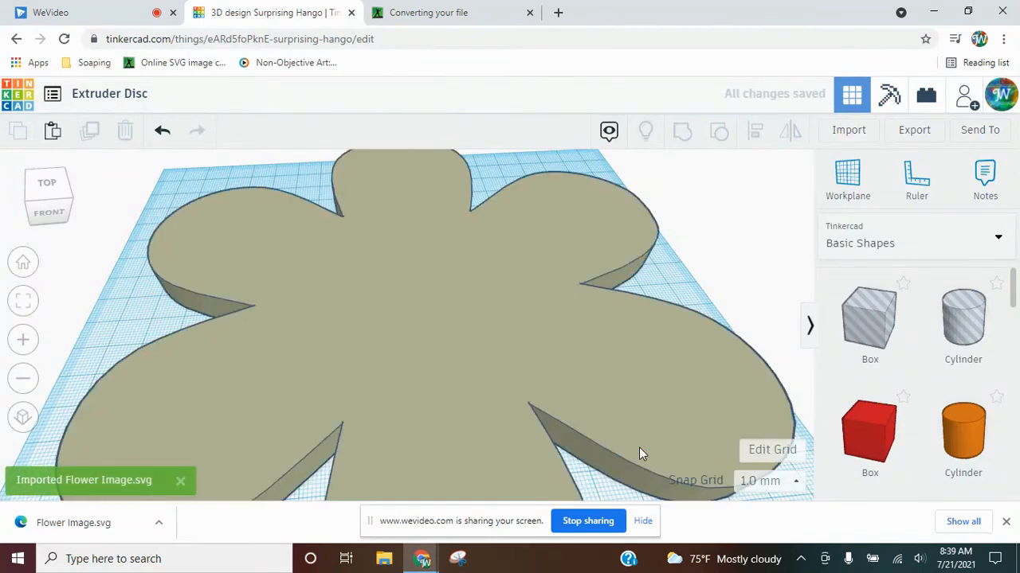
# Shrink the imported flower from its corner to about 51 mm wide, keeping its proportions
pyautogui.click(696, 437)
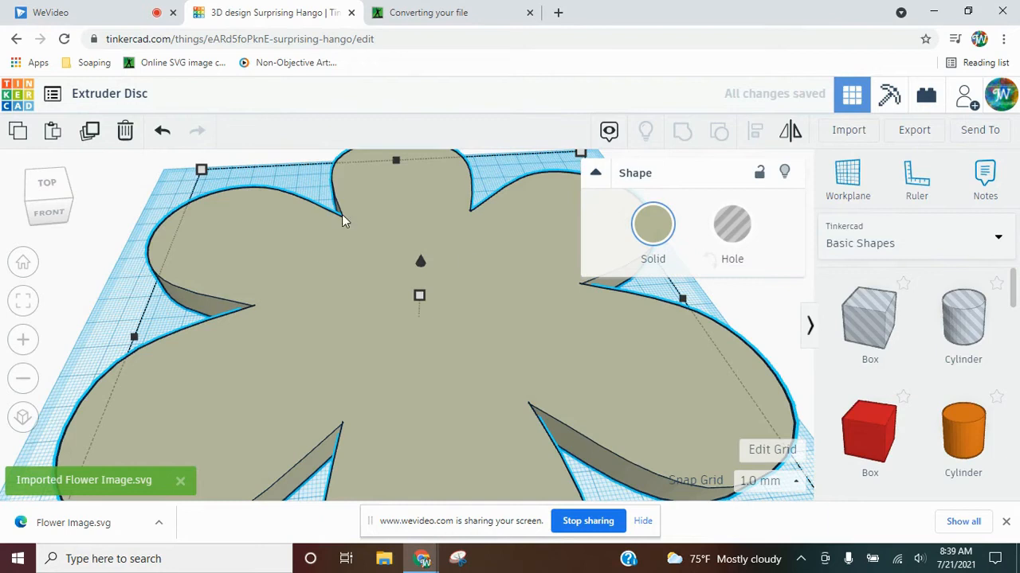
pyautogui.moveTo(199, 170)
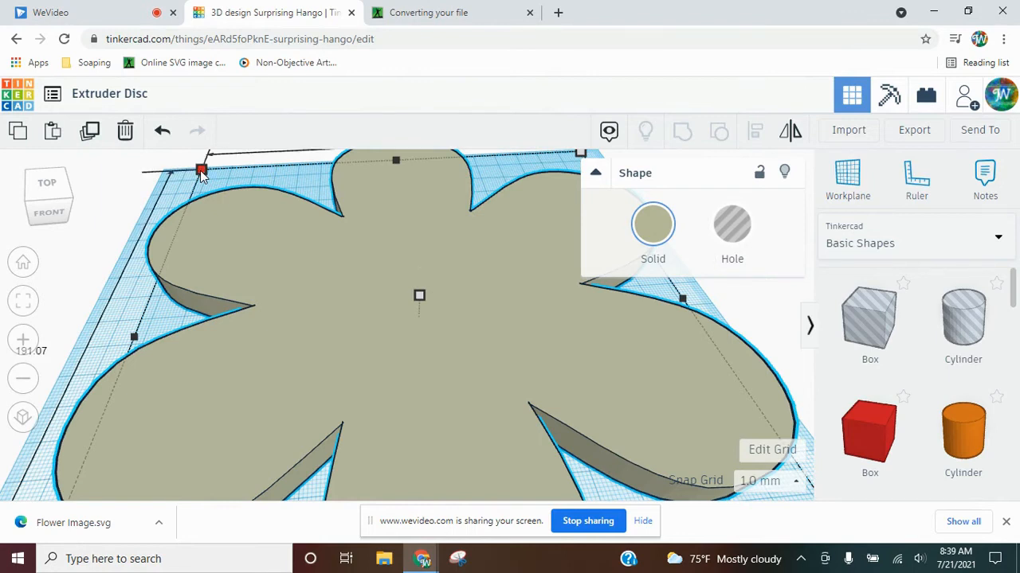
pyautogui.moveTo(201, 173); pyautogui.dragTo(495, 371)
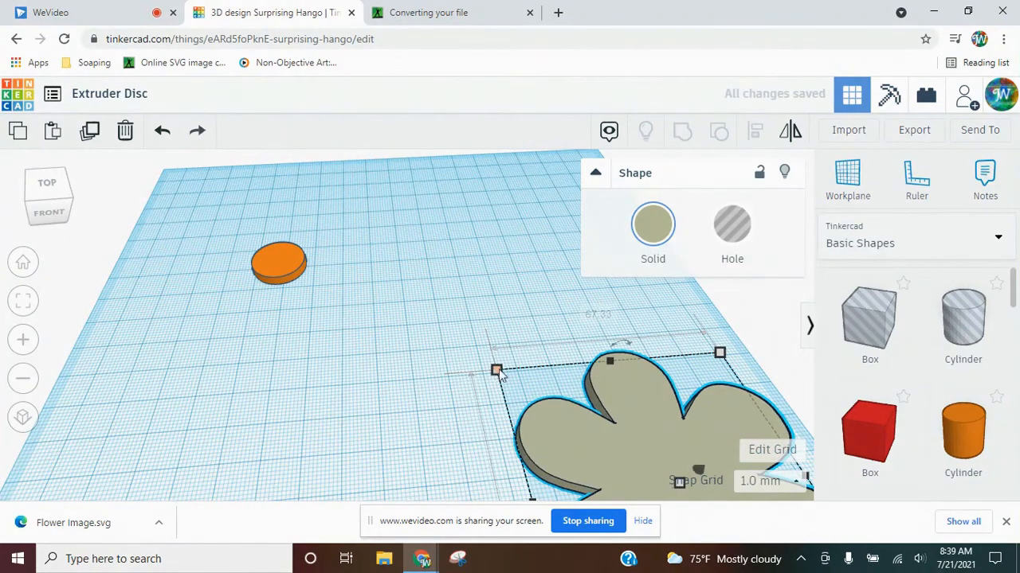
pyautogui.moveTo(496, 371); pyautogui.dragTo(481, 313)
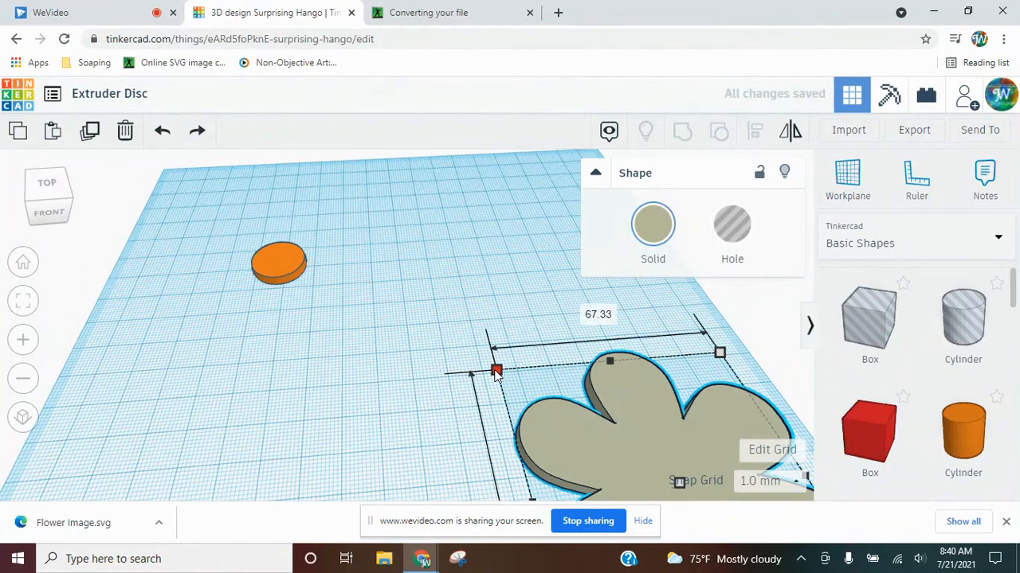
pyautogui.moveTo(495, 372); pyautogui.dragTo(574, 422)
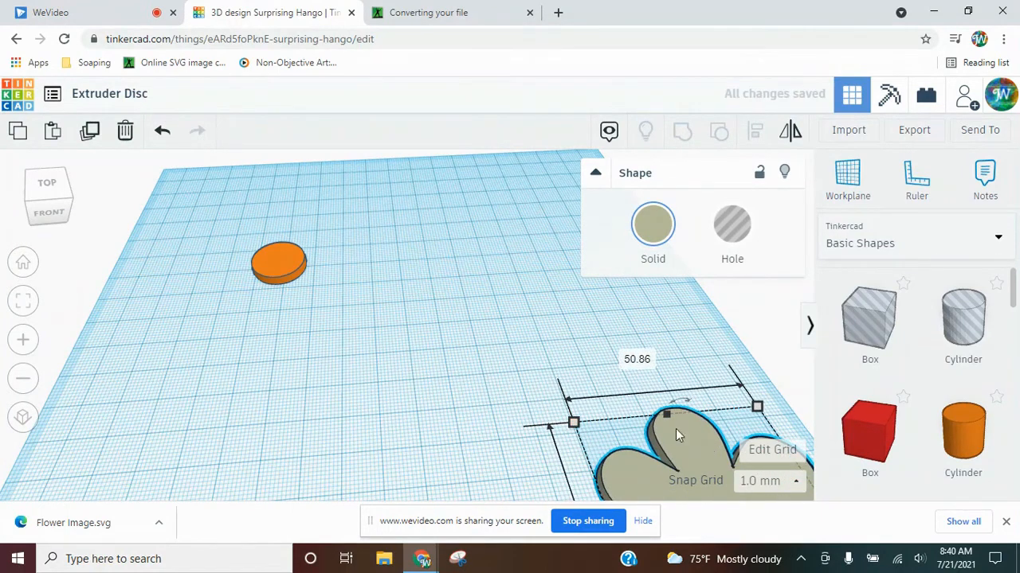
# Move the flower next to the orange disc and stretch its height to about 44 mm
pyautogui.moveTo(619, 470); pyautogui.dragTo(349, 242)
pyautogui.moveTo(403, 266); pyautogui.dragTo(407, 151)
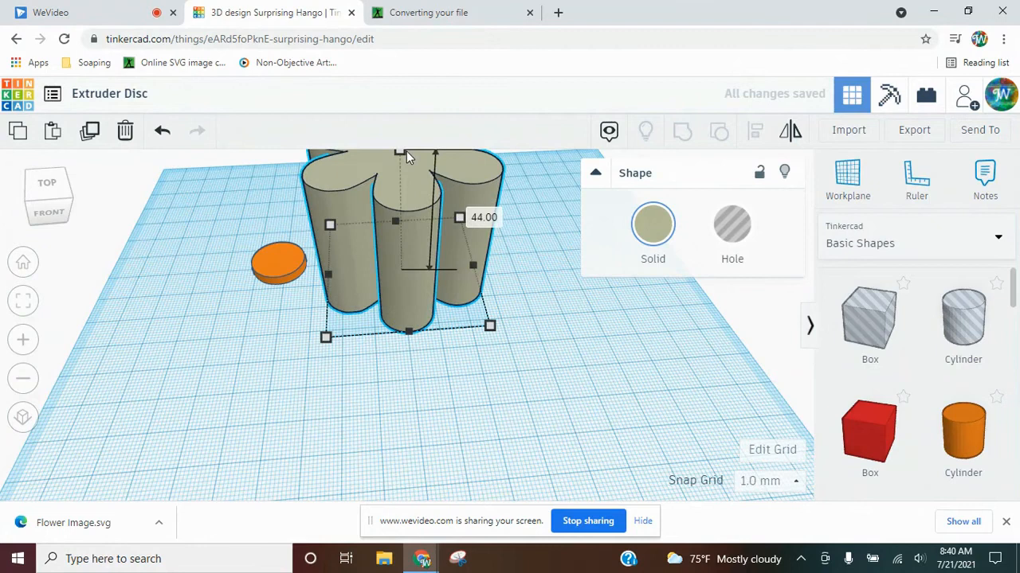
pyautogui.moveTo(401, 260); pyautogui.dragTo(420, 364)
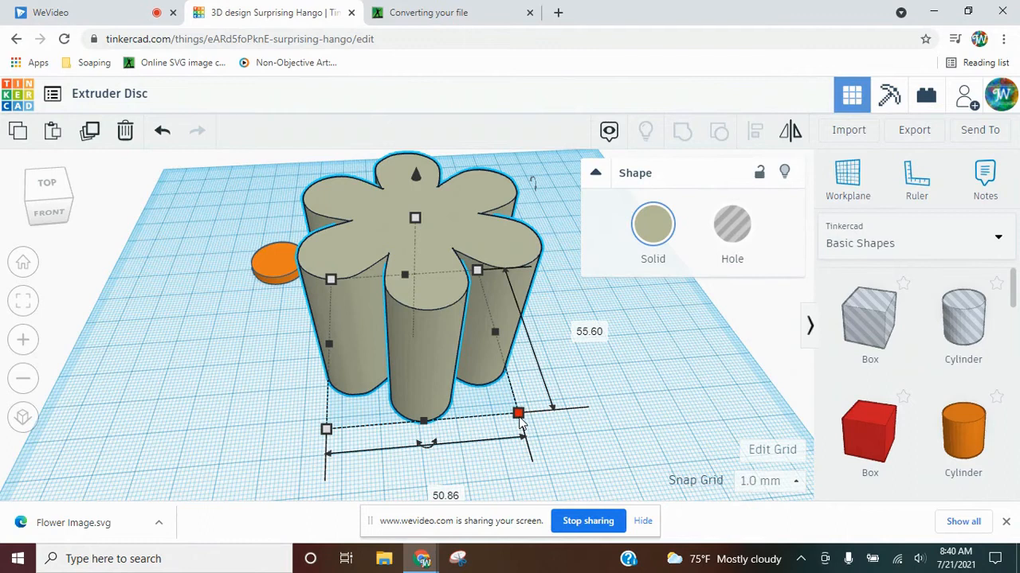
# Scale the tall flower down proportionally to about 13 x 14.21 mm and compare its size with the disc from above
pyautogui.moveTo(518, 417); pyautogui.dragTo(371, 308)
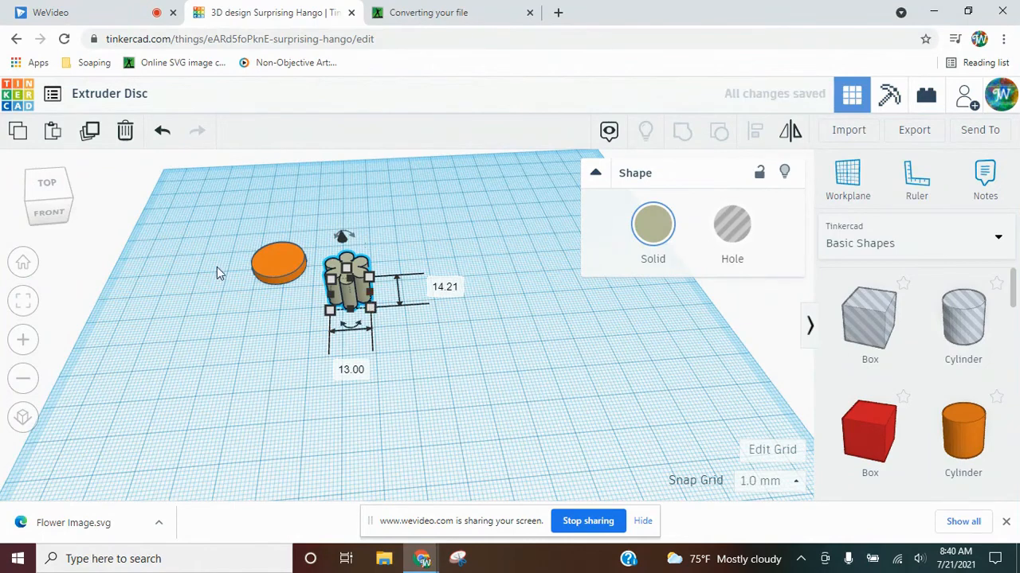
pyautogui.click(47, 215)
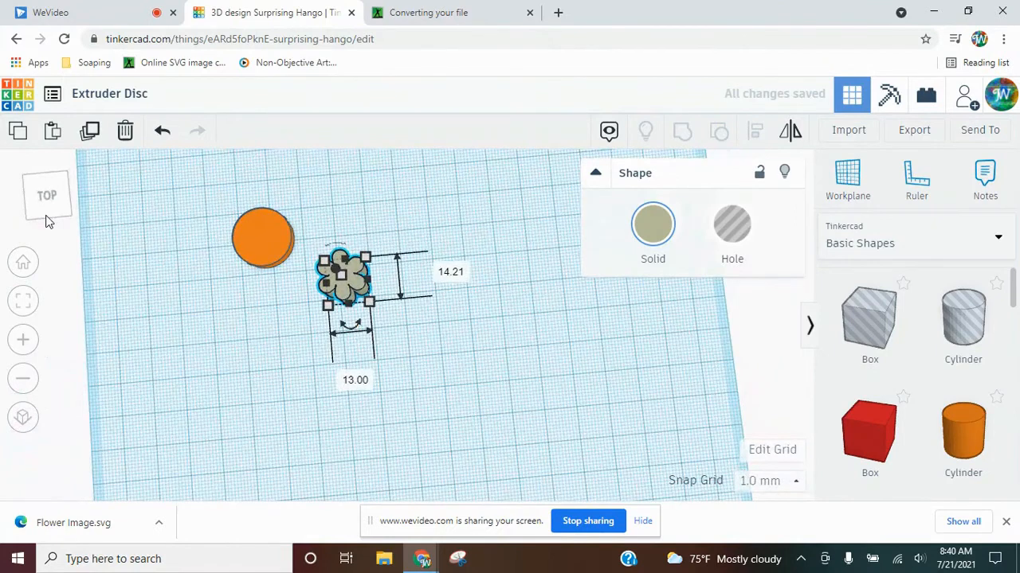
pyautogui.click(192, 340)
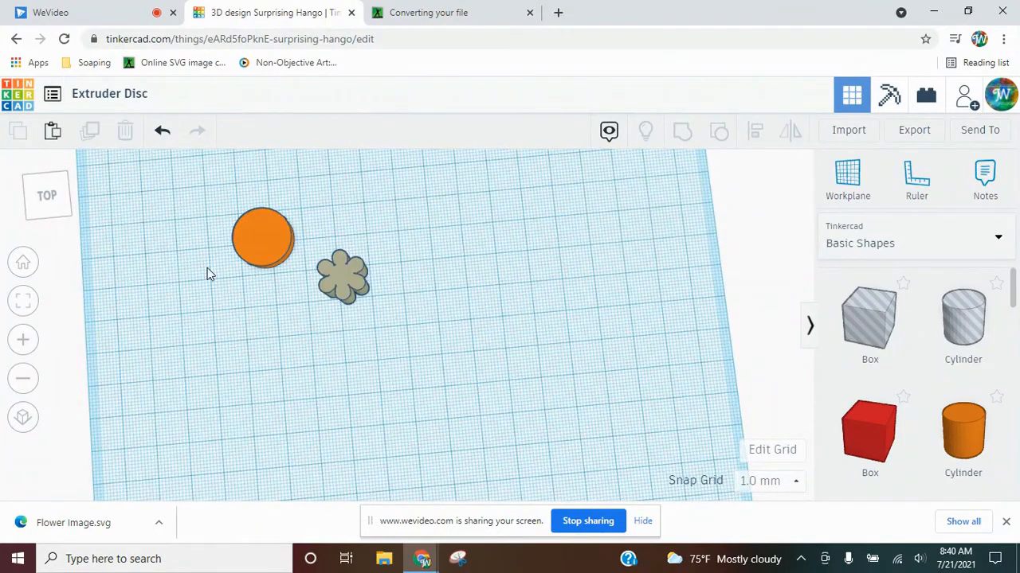
pyautogui.click(61, 190)
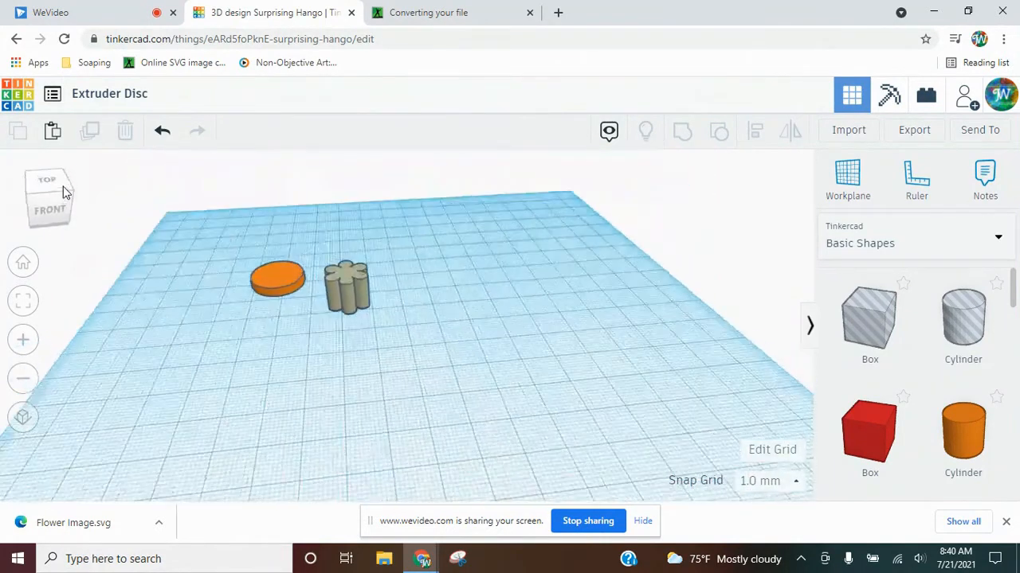
# Turn the flower shape into a hole and lower it two grid steps below the workplane
pyautogui.click(346, 293)
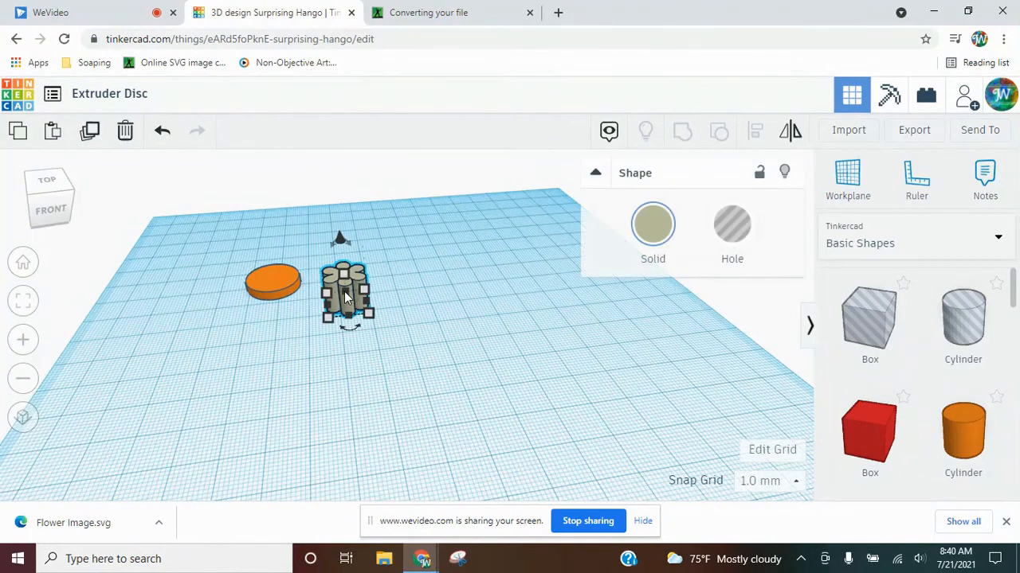
pyautogui.click(735, 227)
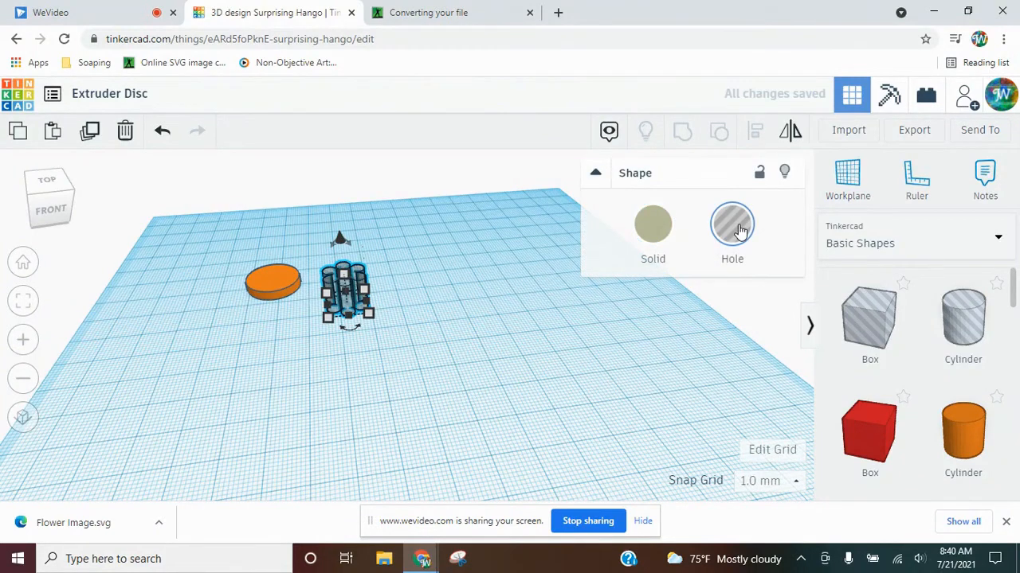
pyautogui.moveTo(342, 241); pyautogui.dragTo(342, 240)
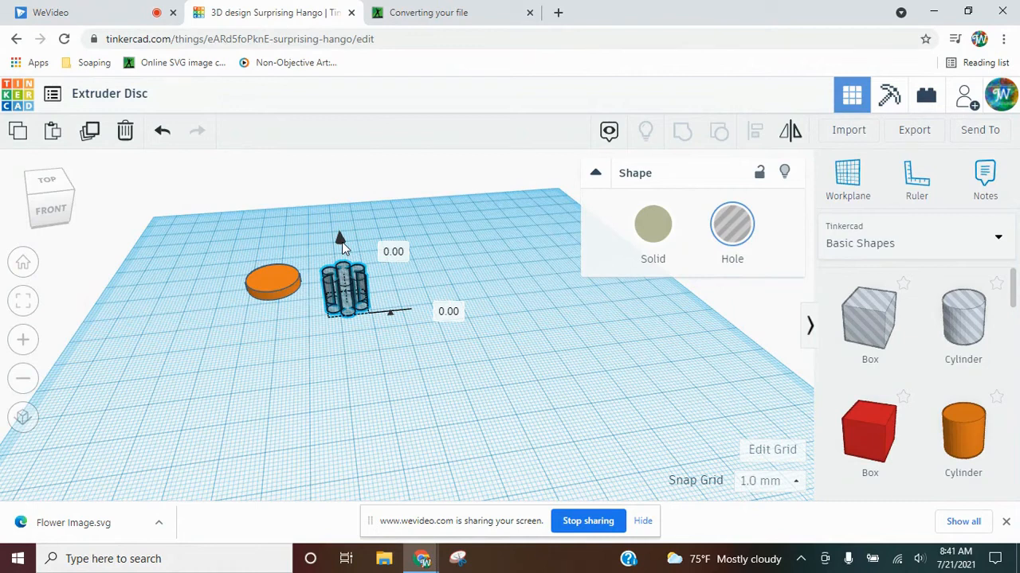
pyautogui.hotkey('ctrl', 'Down')
pyautogui.hotkey('ctrl', 'Down')
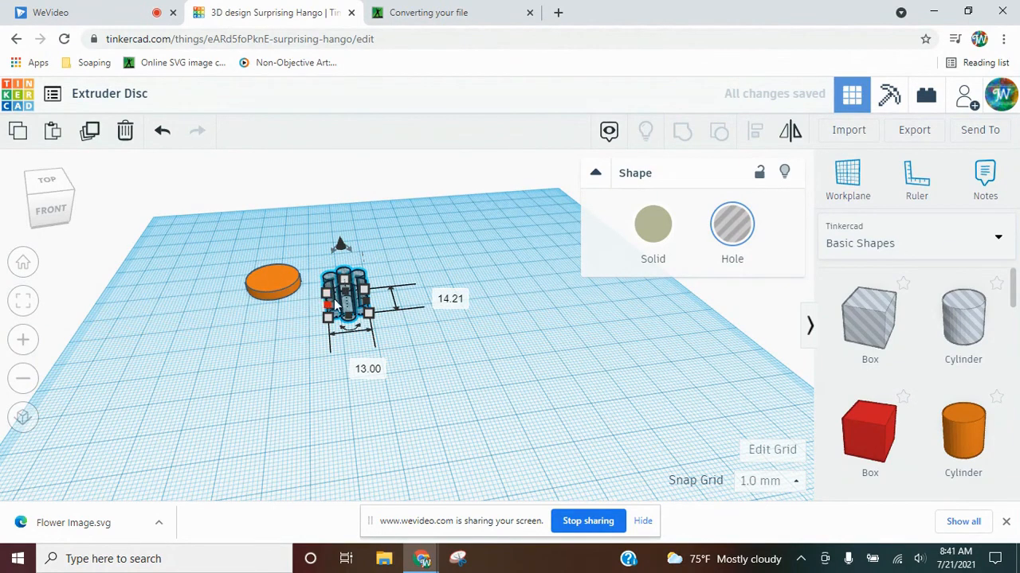
pyautogui.click(330, 329)
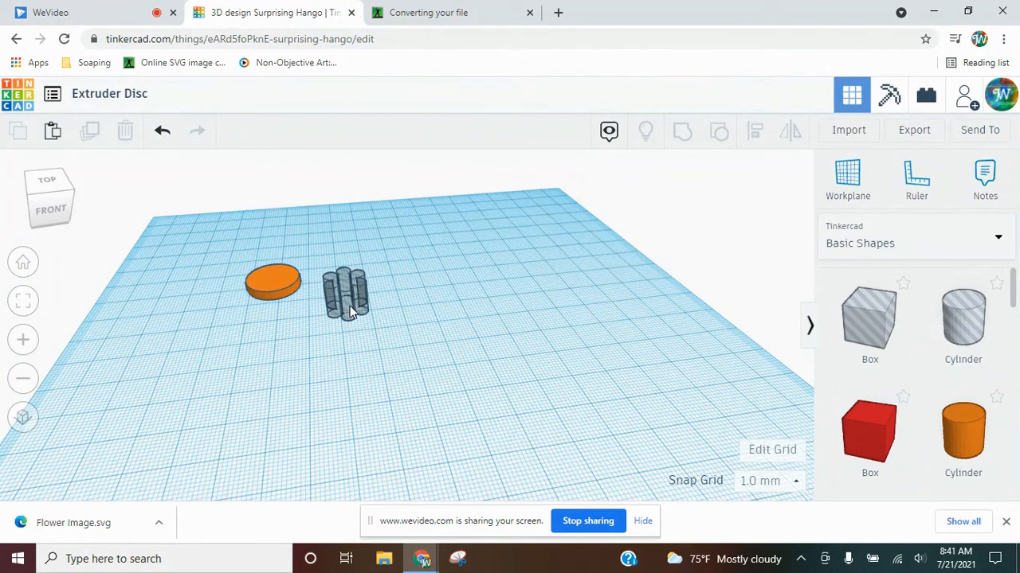
# Select the disc and the flower hole and align them on their centres in both horizontal directions
pyautogui.moveTo(53, 204); pyautogui.dragTo(53, 224)
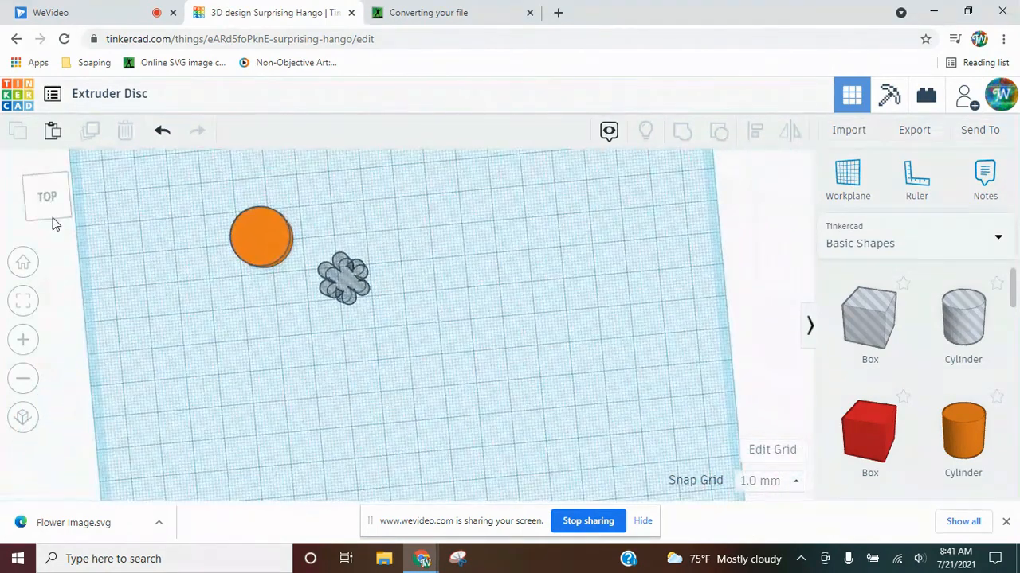
pyautogui.moveTo(198, 201); pyautogui.dragTo(439, 329)
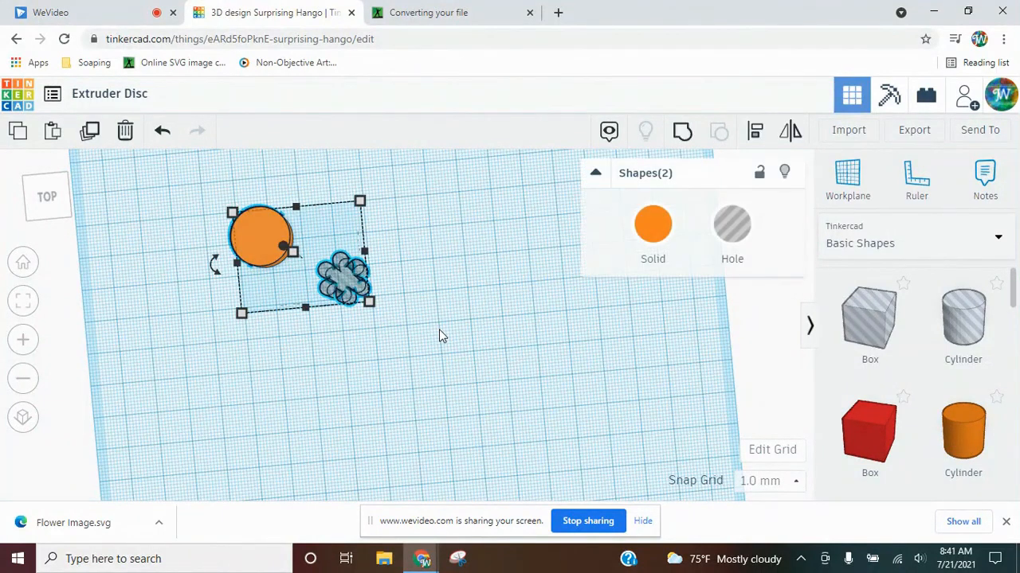
pyautogui.click(756, 137)
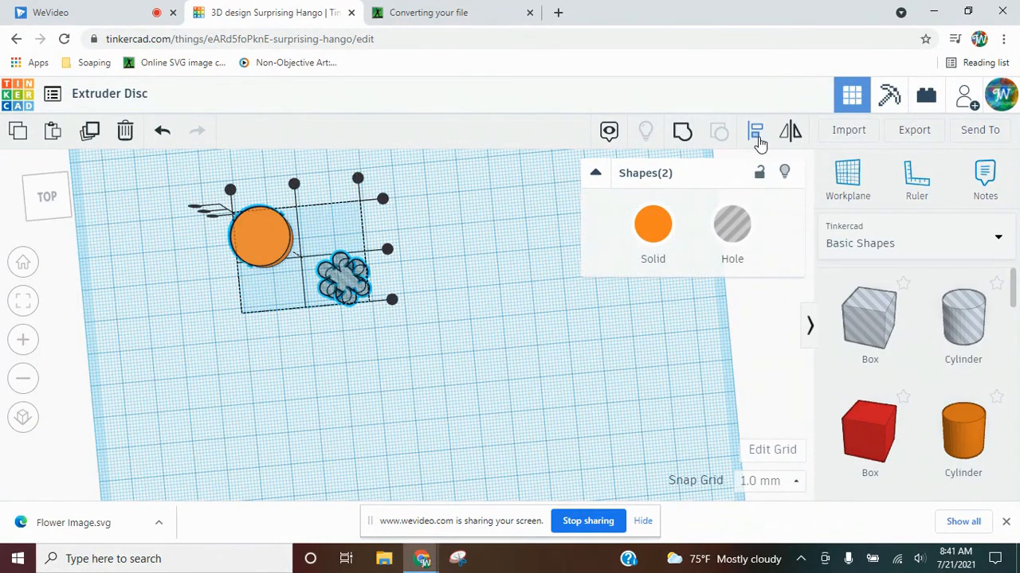
pyautogui.click(294, 185)
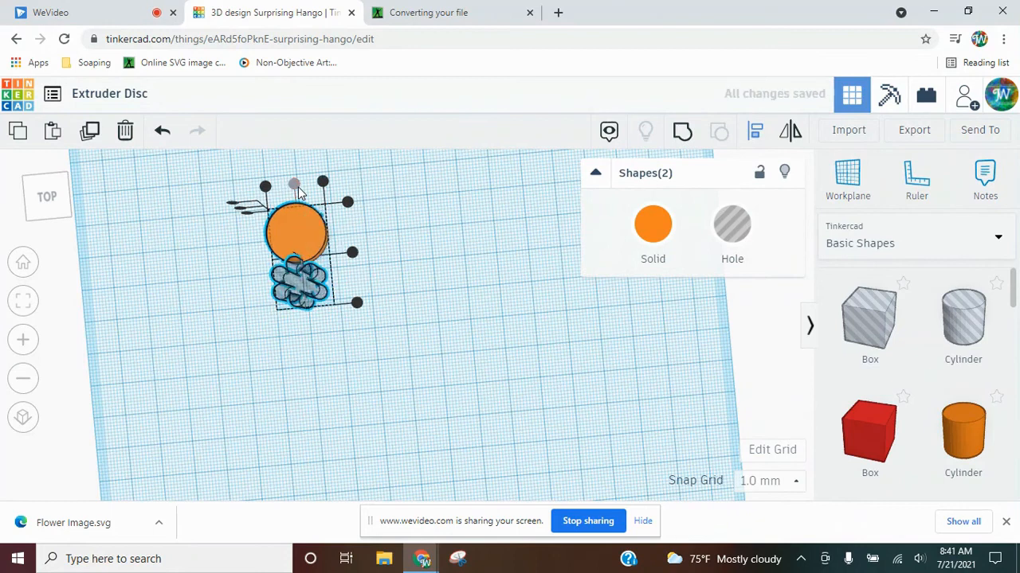
pyautogui.click(352, 254)
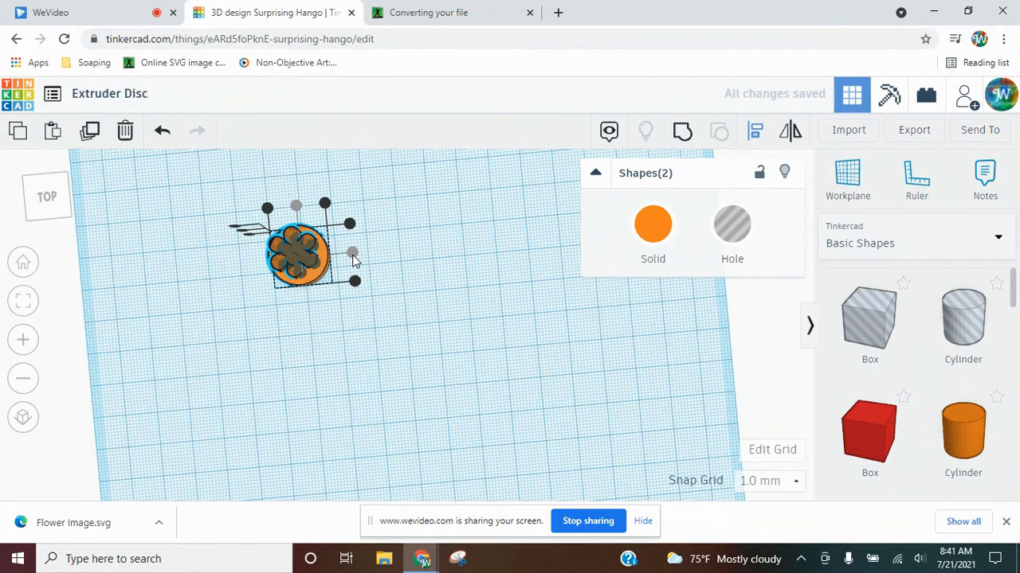
# Group the disc with the flower hole to cut the opening, and switch to the orthographic view
pyautogui.click(684, 135)
pyautogui.click(398, 305)
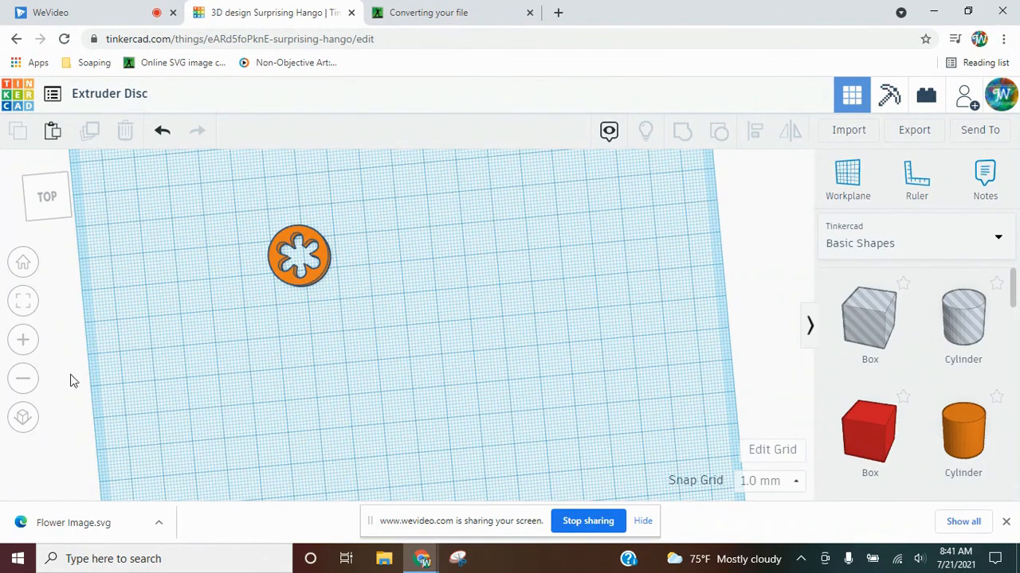
pyautogui.click(24, 416)
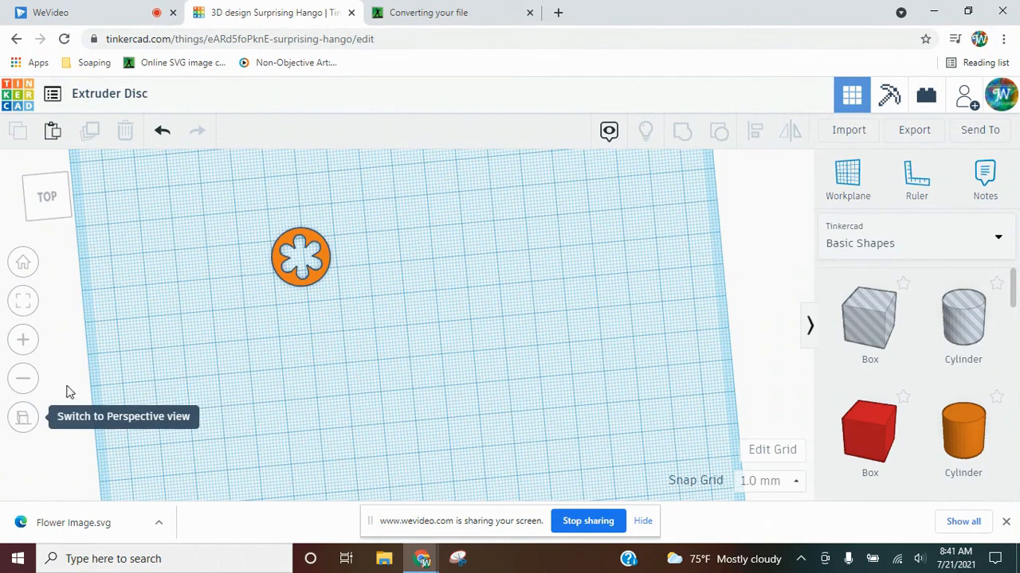